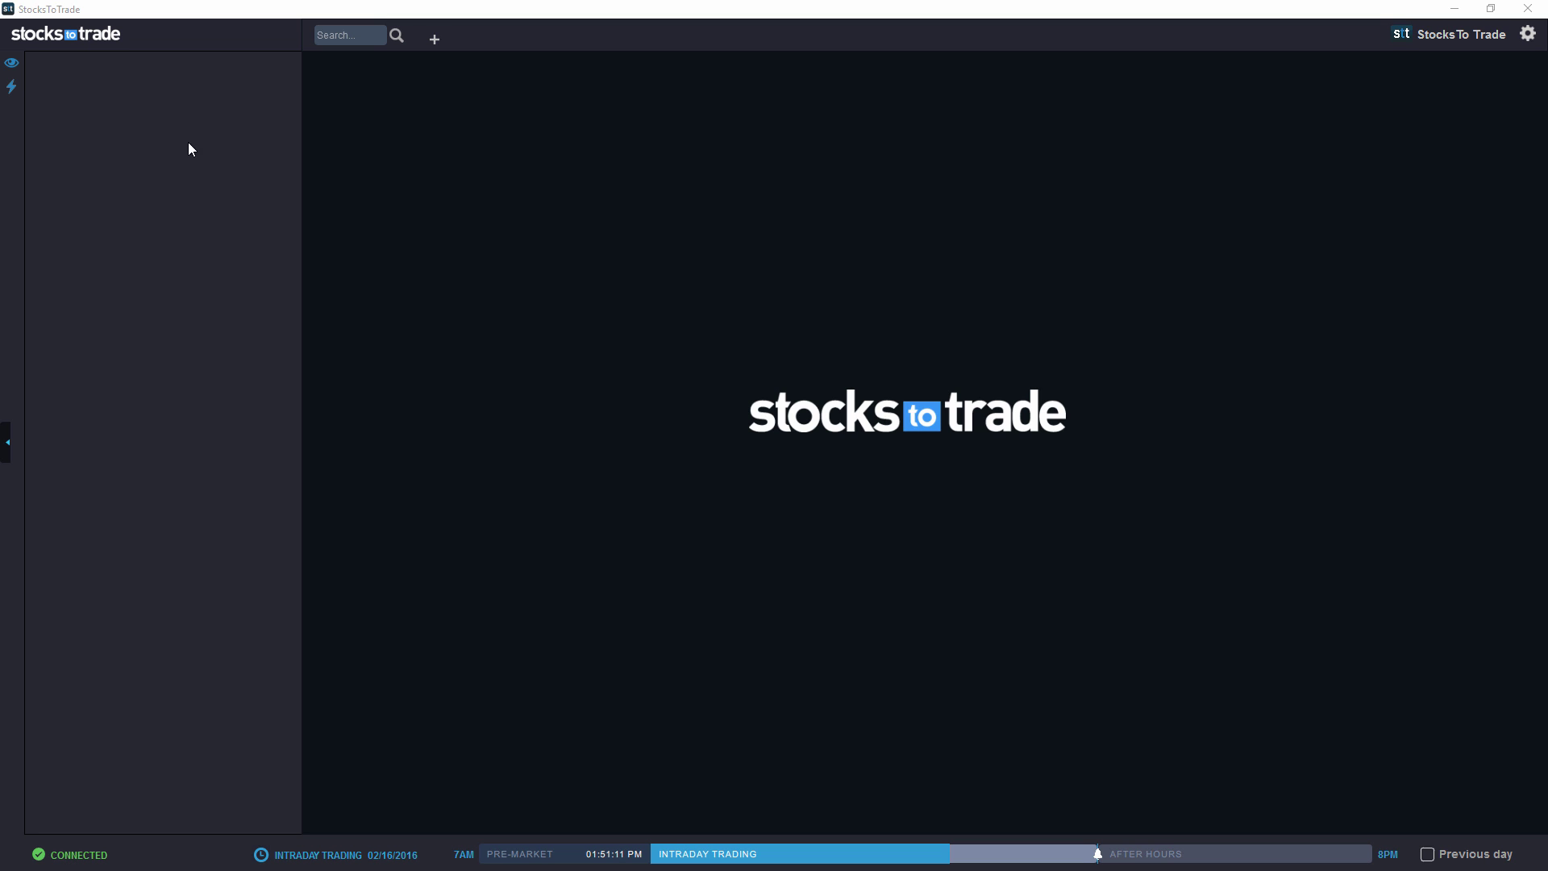
# Step: Add the Top % Gainers scan from Watchlists & Scans > Top Scans to the side panel
pyautogui.click(11, 64)
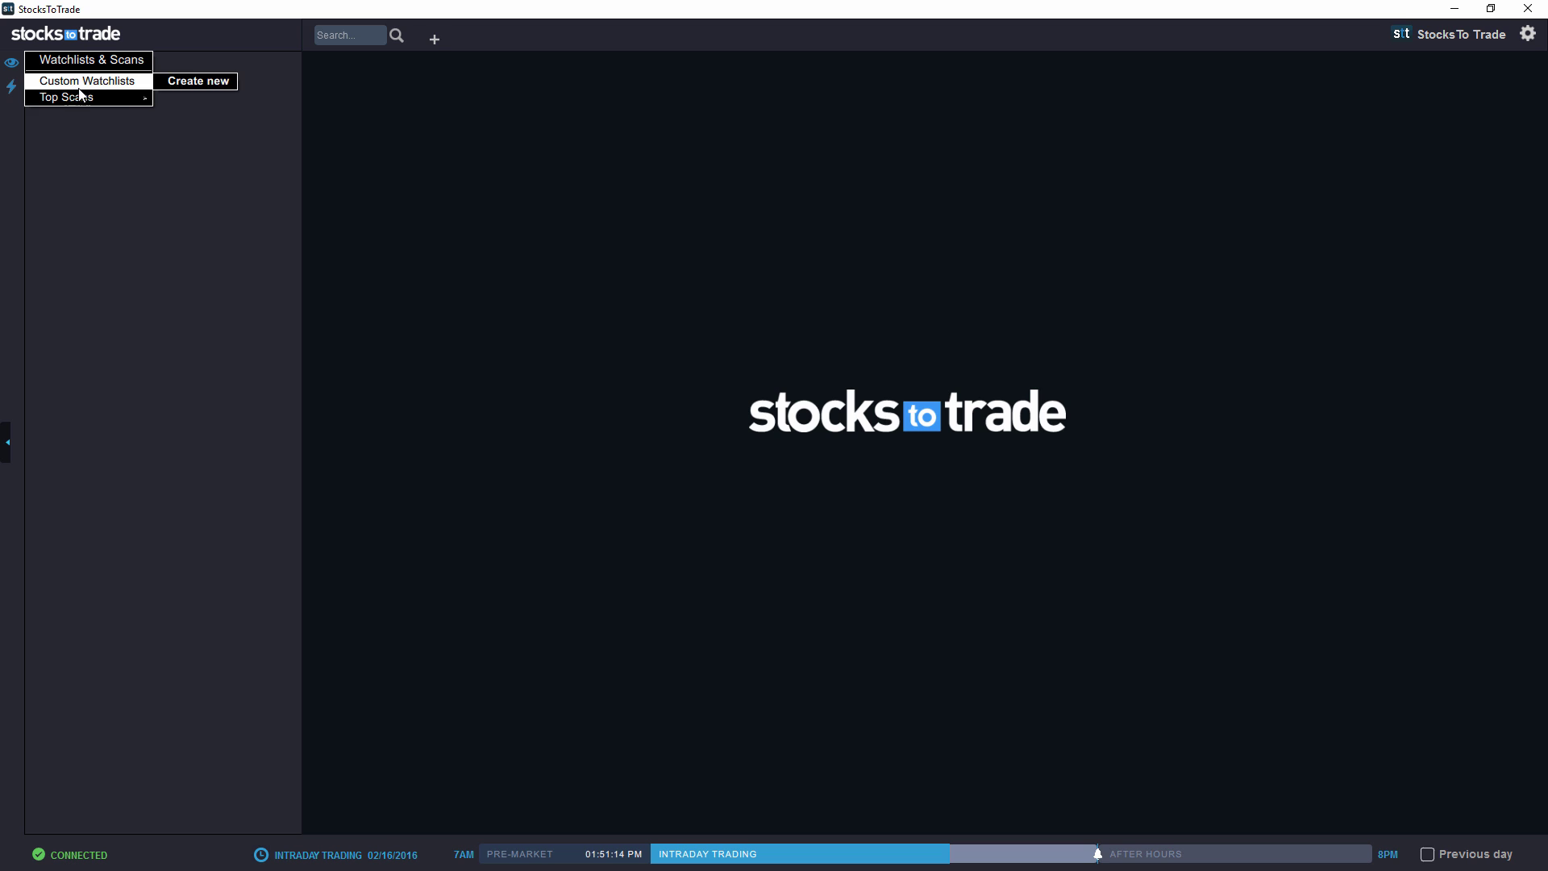
pyautogui.moveTo(92, 103)
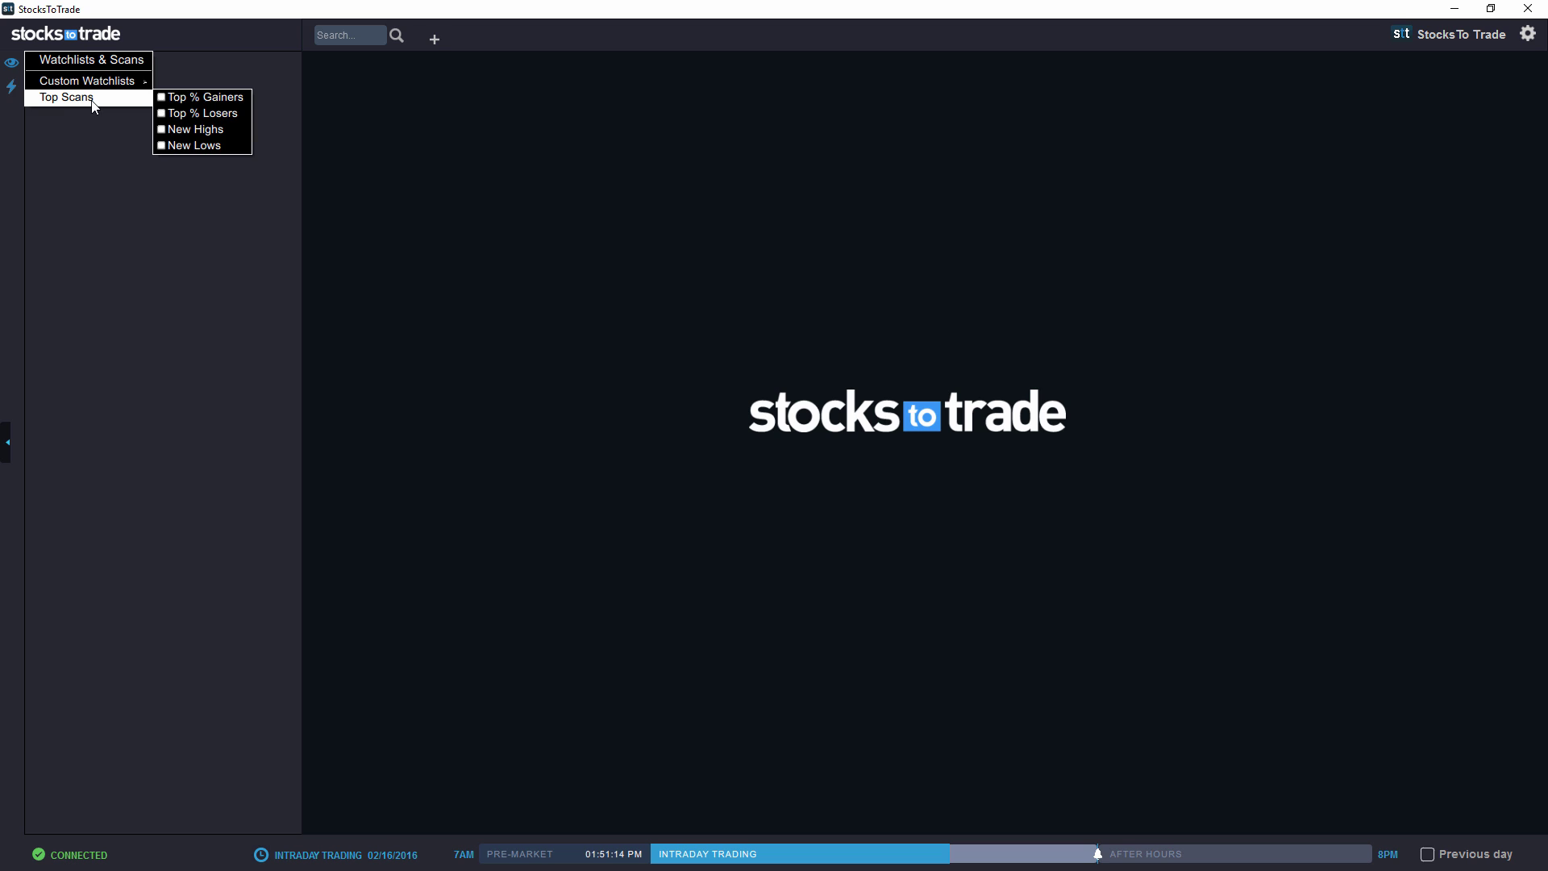
pyautogui.click(181, 99)
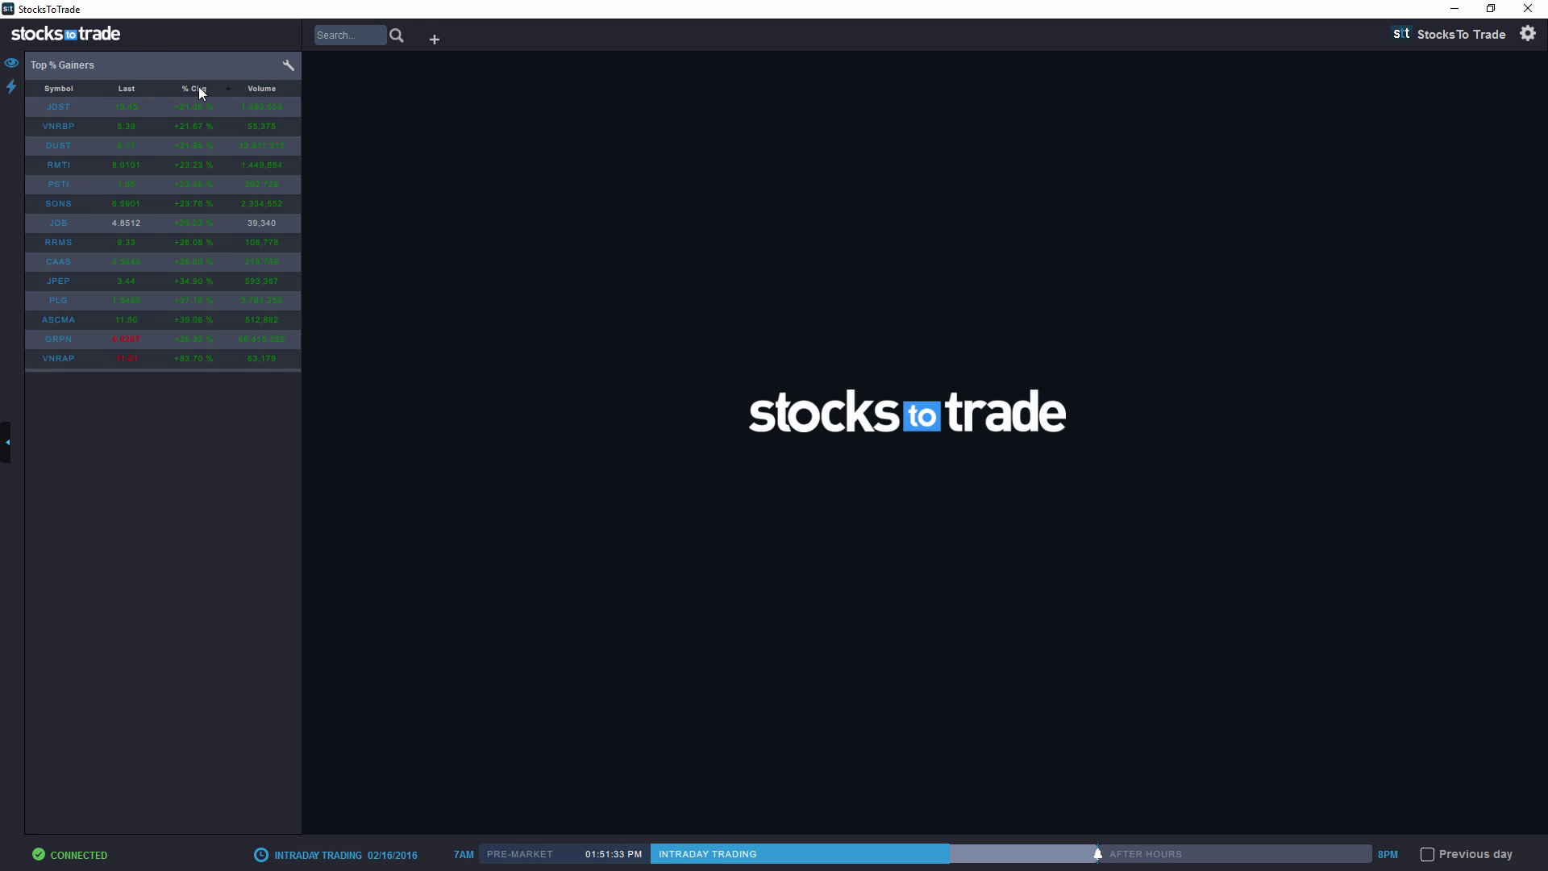
# Step: Sort the gainers by volume, then by last price, then alphabetically by symbol
pyautogui.click(264, 88)
pyautogui.click(129, 89)
pyautogui.click(56, 90)
# Step: Add a Market column to the gainers table and sort it descending so NYSE comes first
pyautogui.rightClick(140, 89)
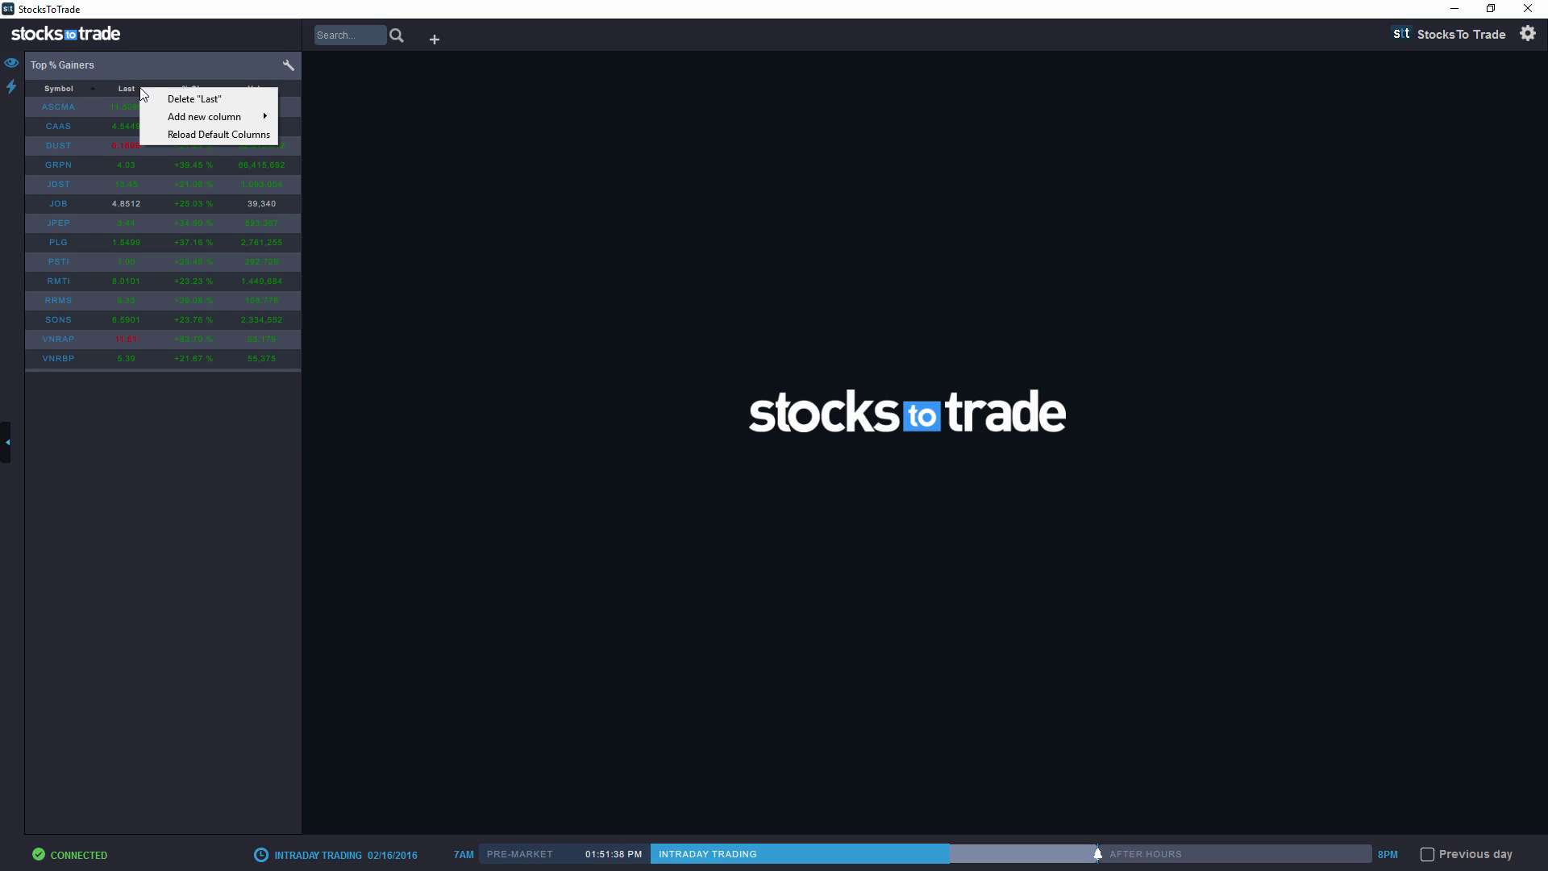
pyautogui.moveTo(194, 121)
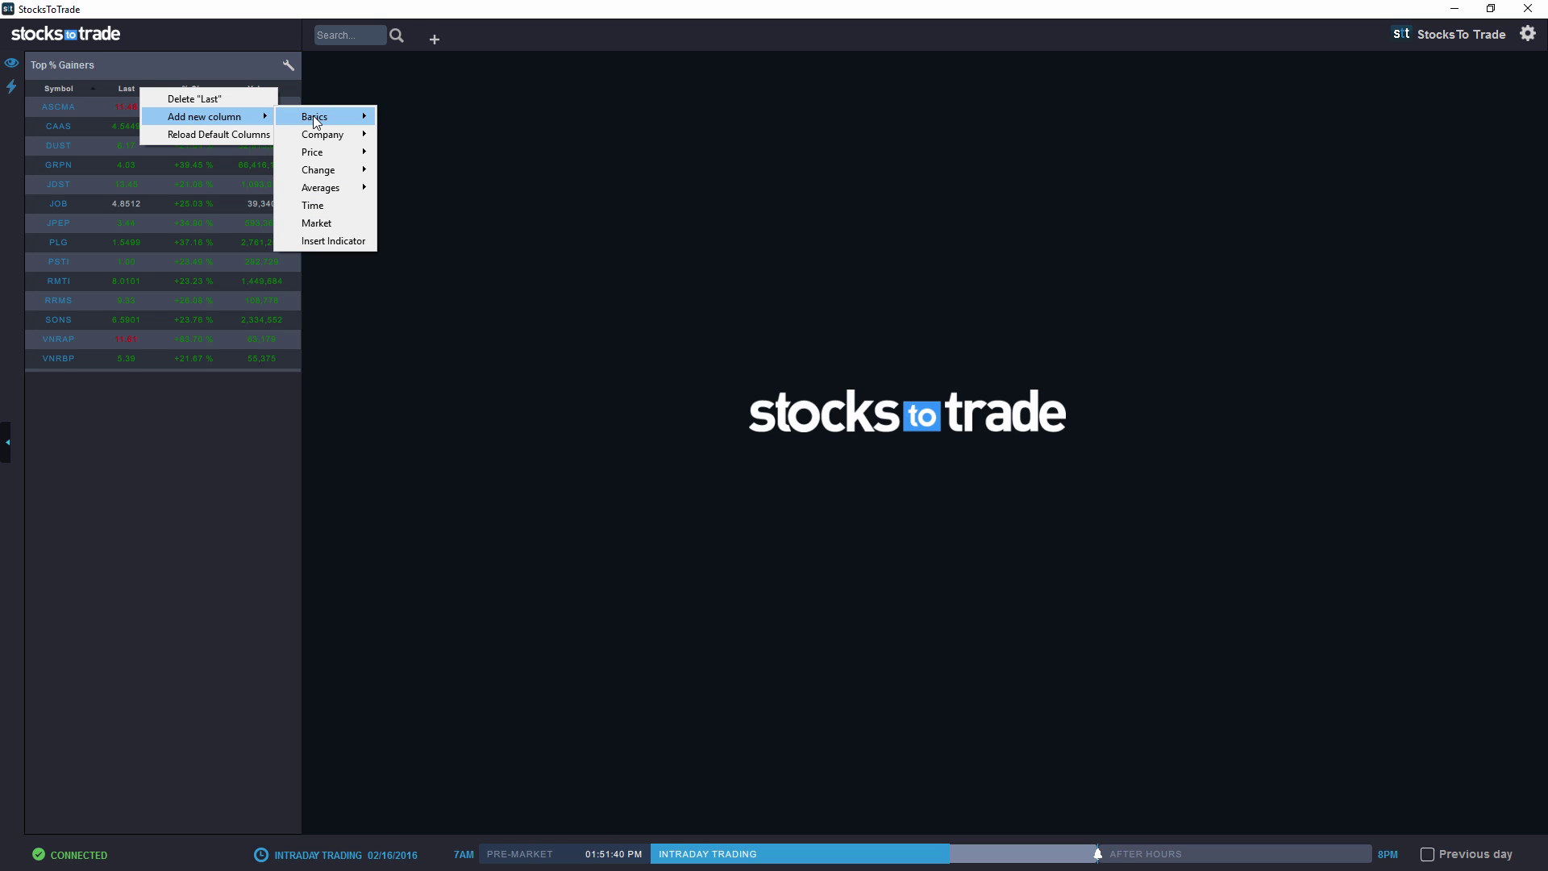
pyautogui.click(342, 221)
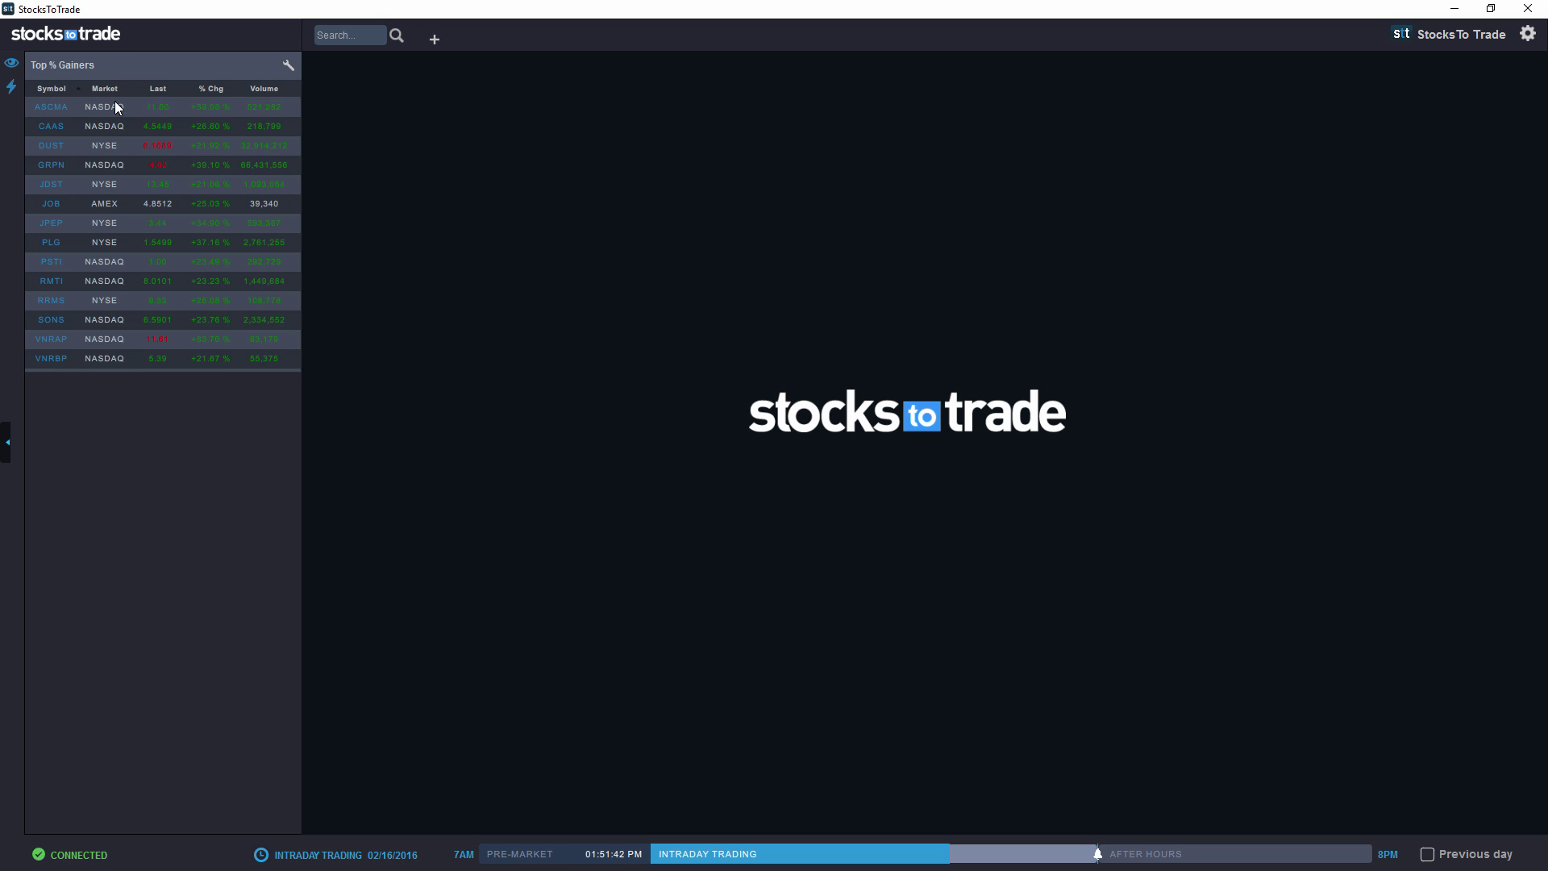
pyautogui.click(105, 88)
pyautogui.click(105, 90)
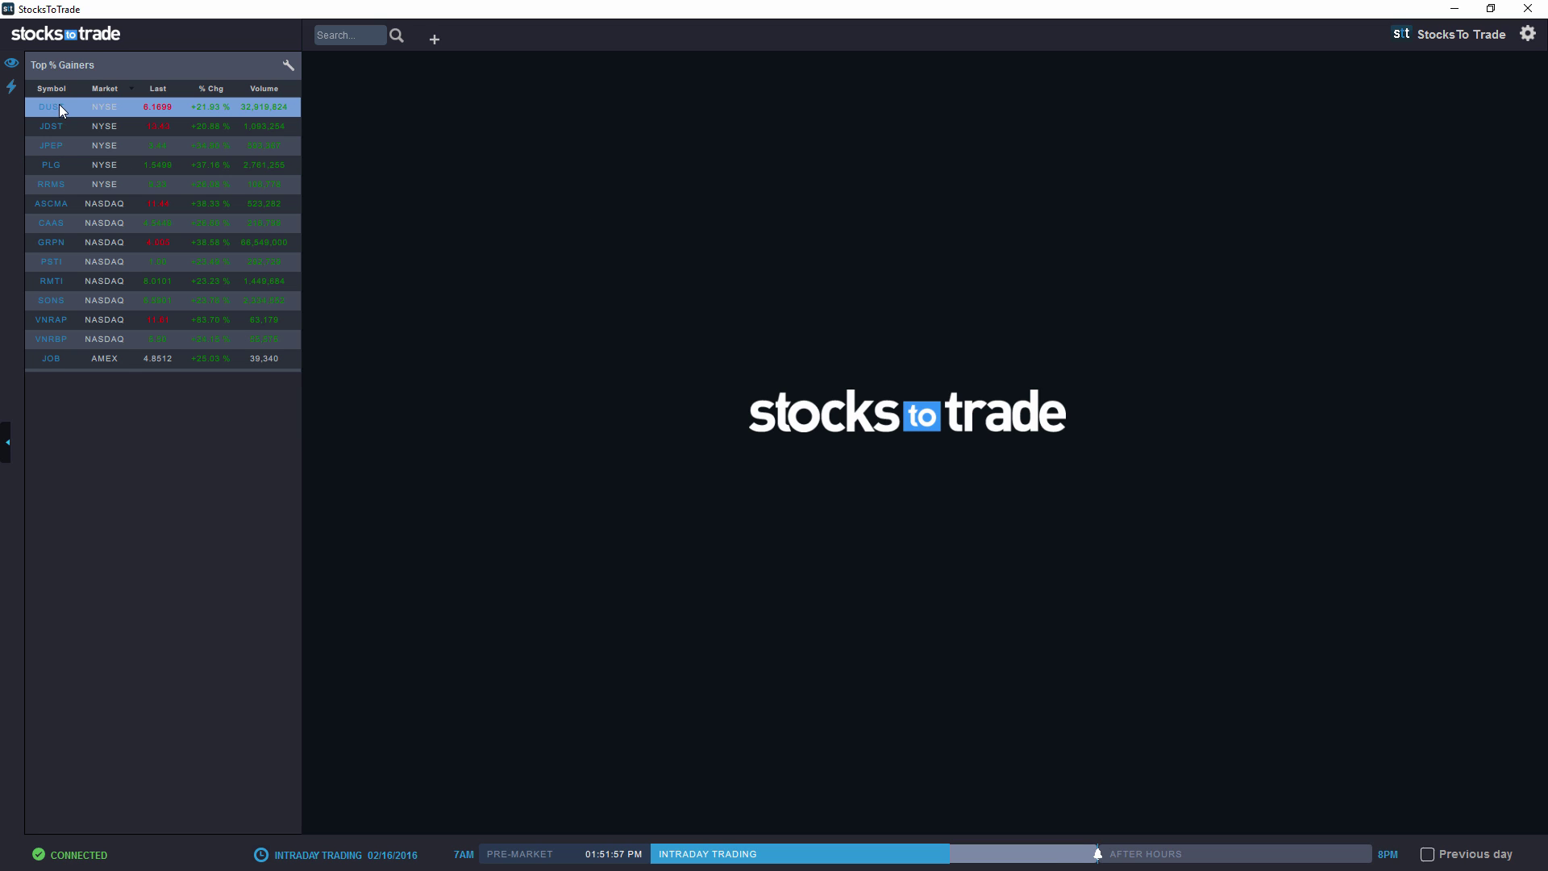
# Step: Sort the gainers by % Chg, open a GRPN chart tab, and pan and zoom its chart
pyautogui.click(206, 91)
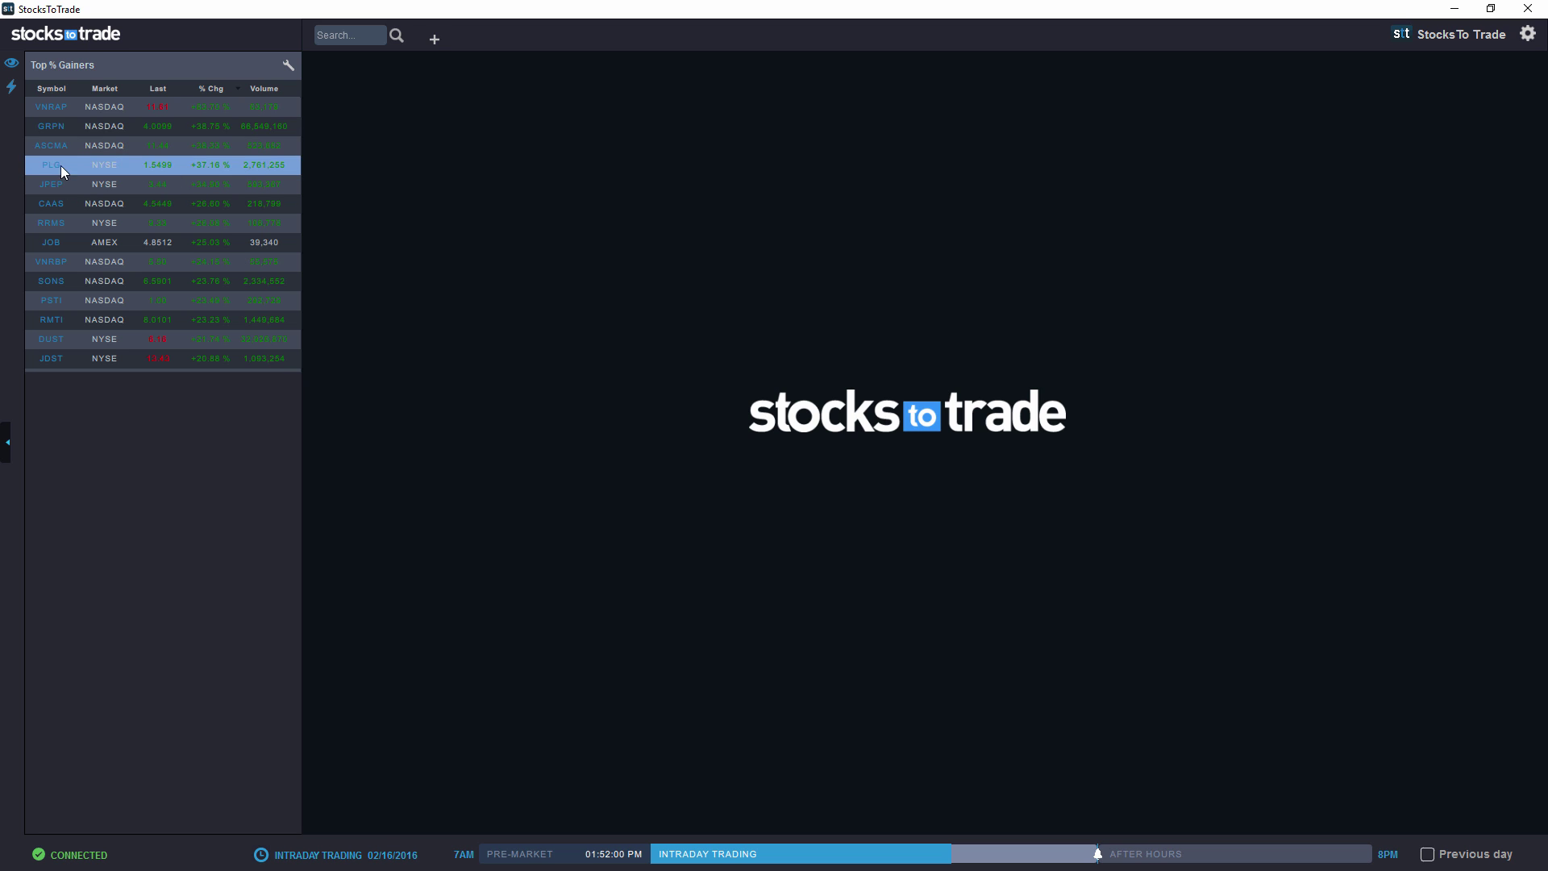
pyautogui.click(56, 126)
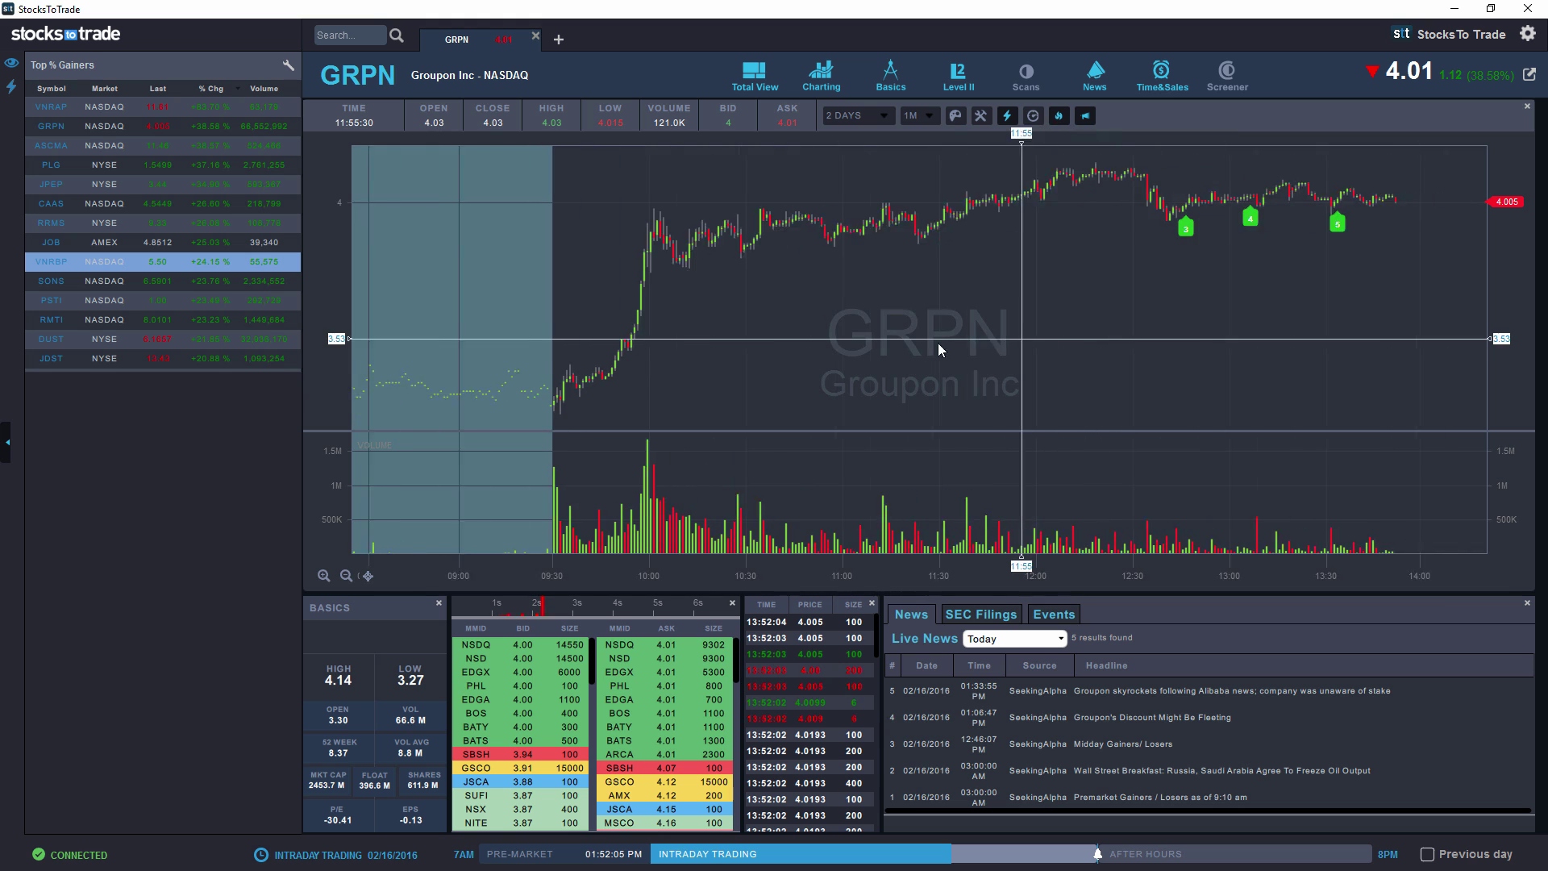
pyautogui.moveTo(883, 360); pyautogui.dragTo(1005, 336)
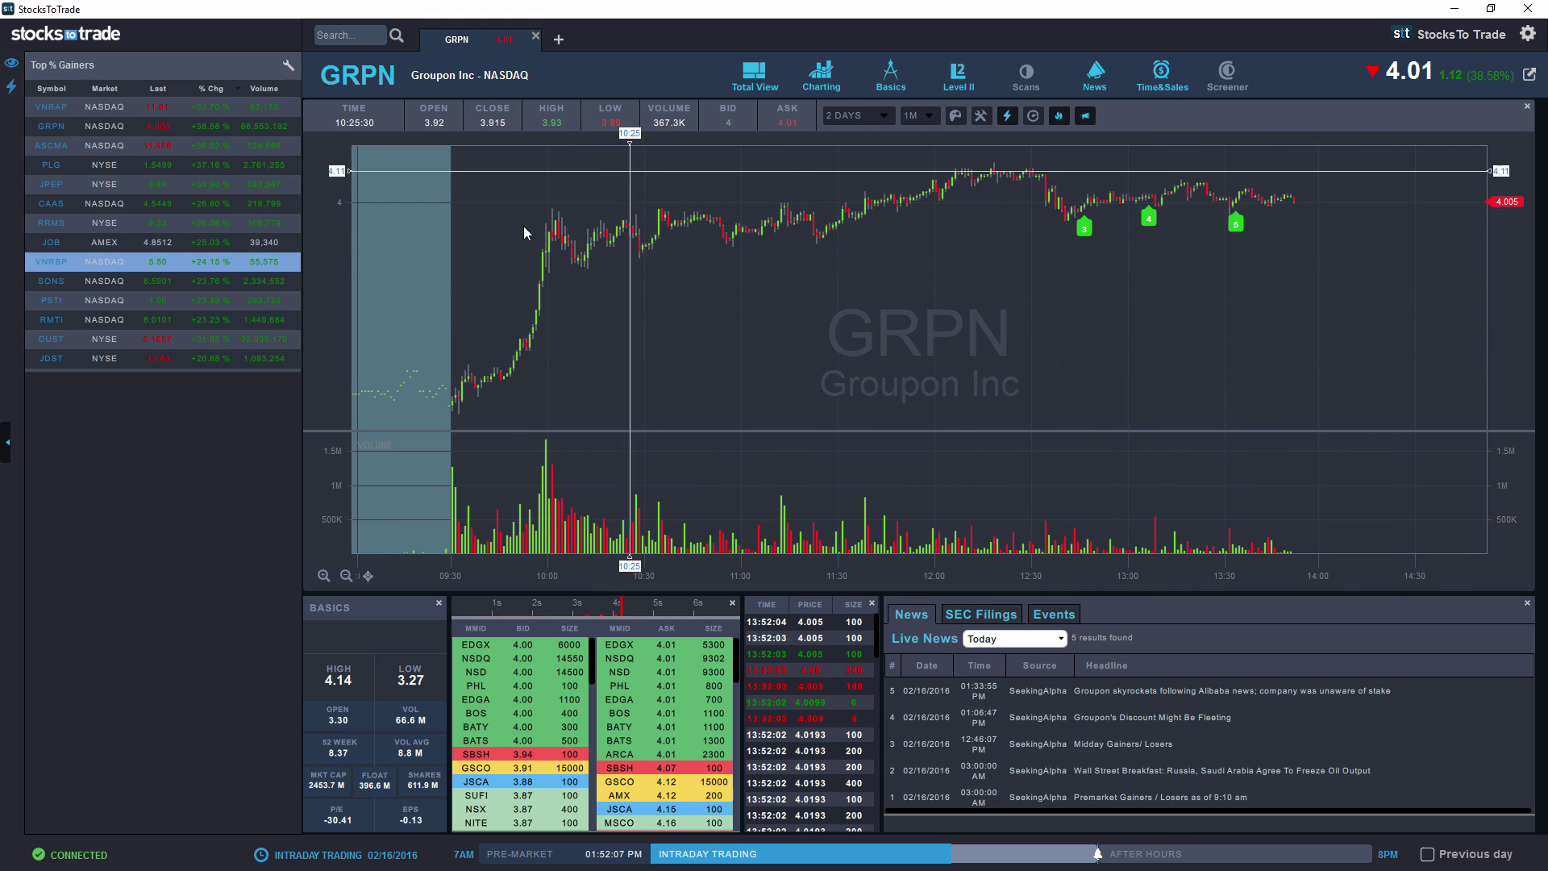
pyautogui.moveTo(524, 226); pyautogui.dragTo(672, 340)
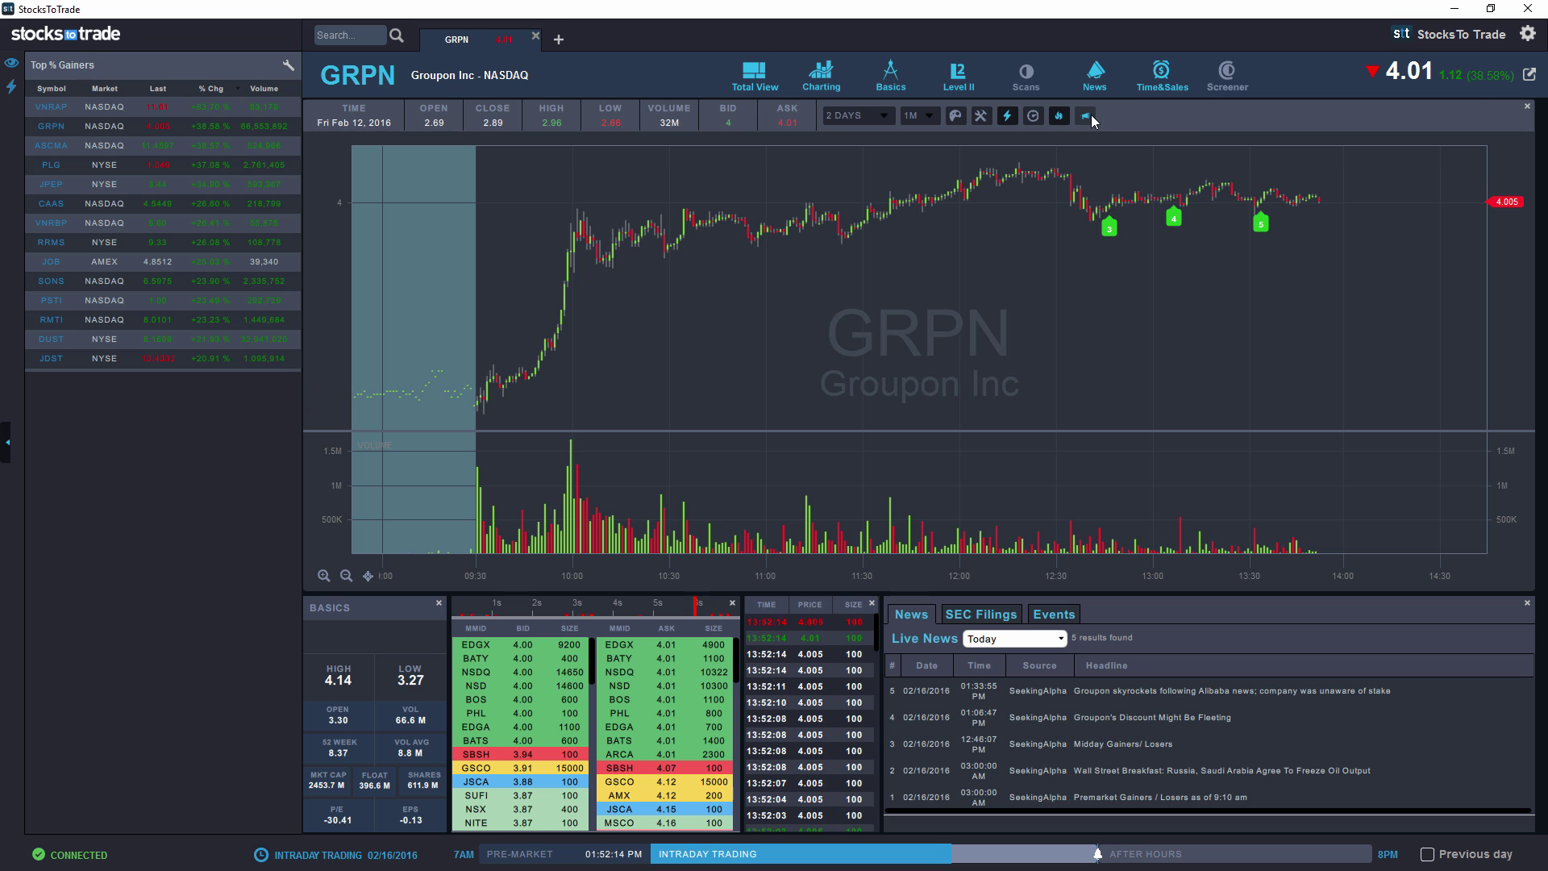
pyautogui.scroll(4, 1196, 341)
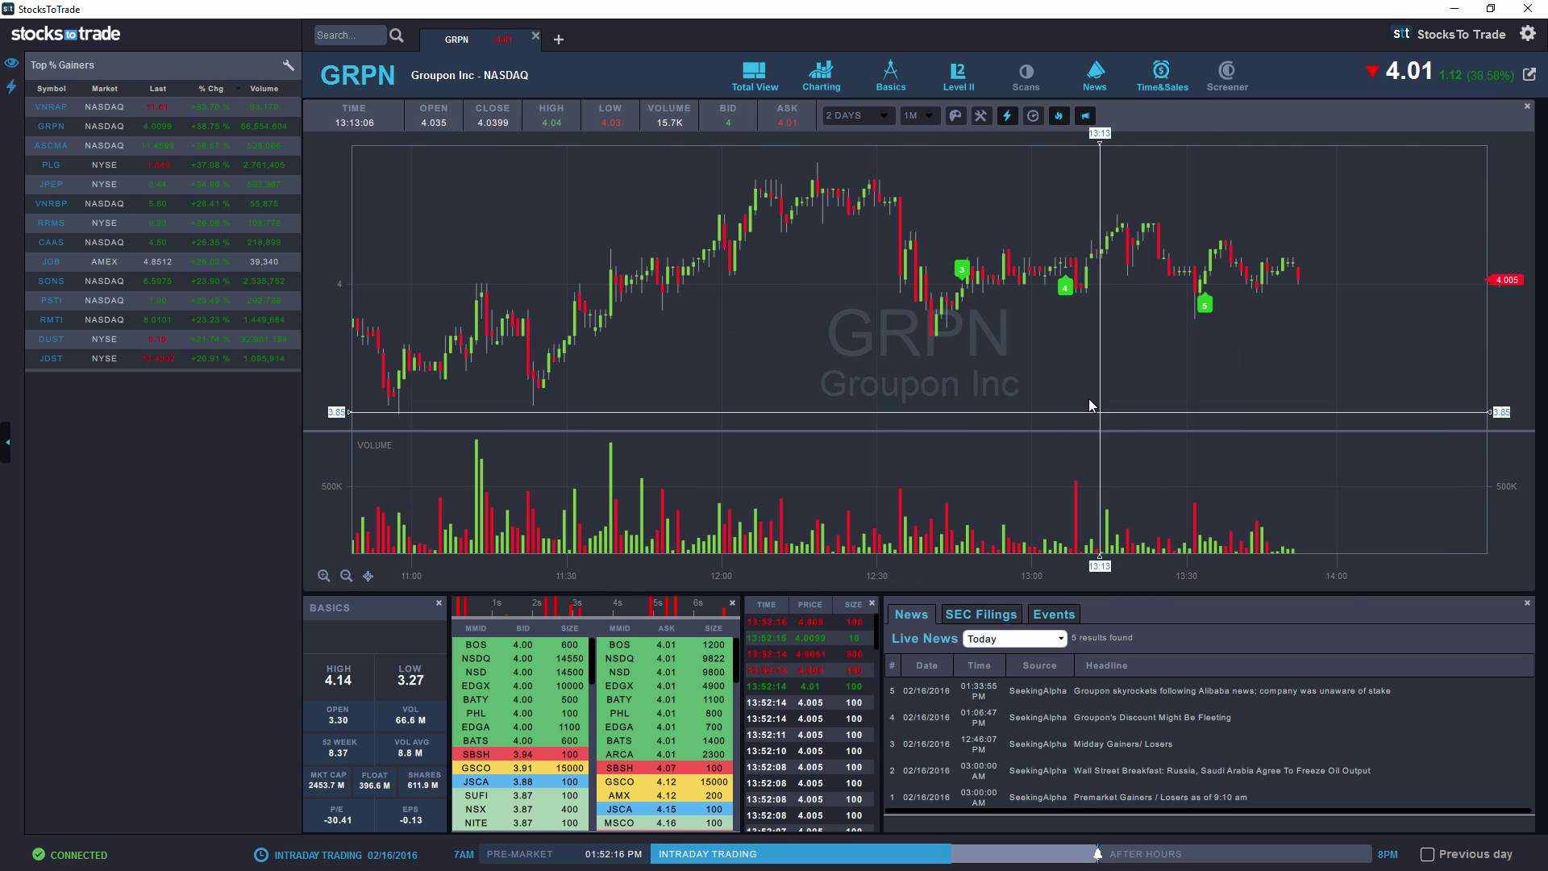
pyautogui.scroll(3, 903, 363)
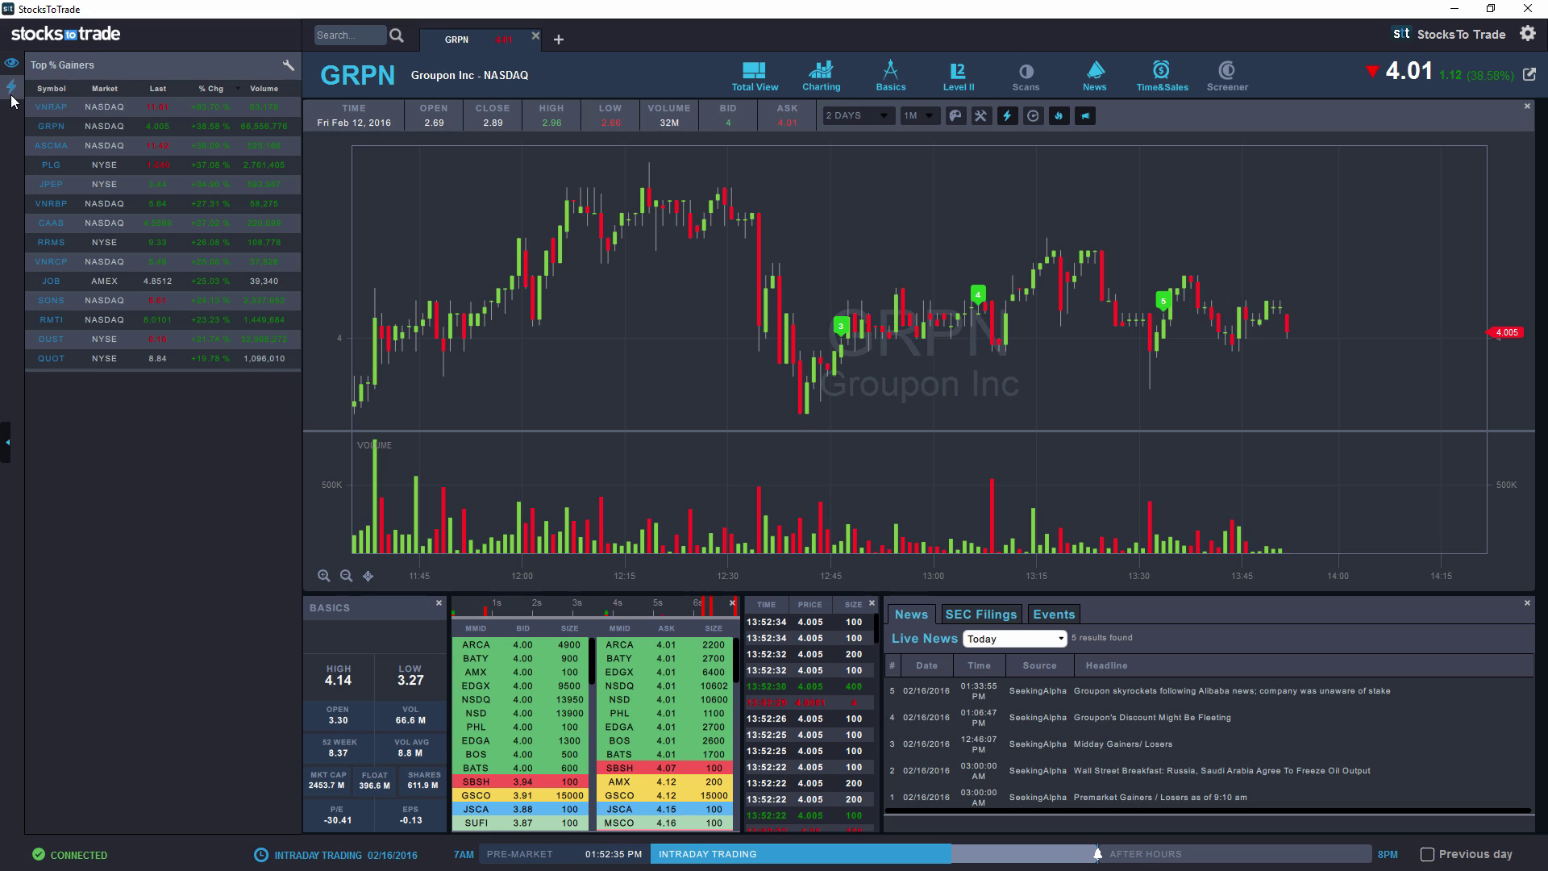
# Step: Create a new custom watchlist, make its panel taller, and rename it 'My List Today'
pyautogui.moveTo(13, 63)
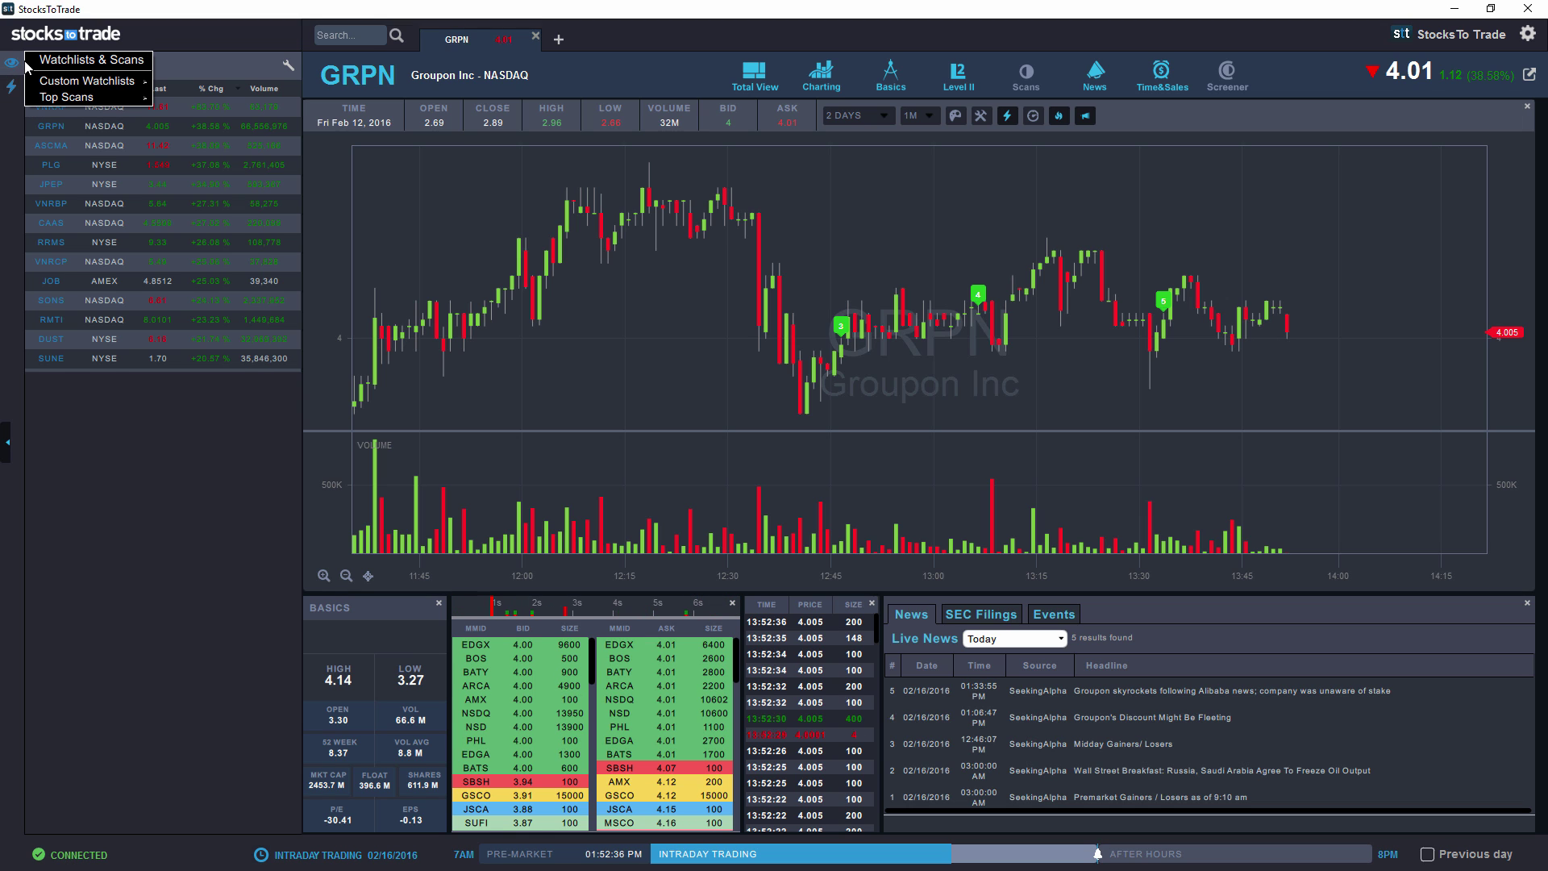
pyautogui.moveTo(58, 84)
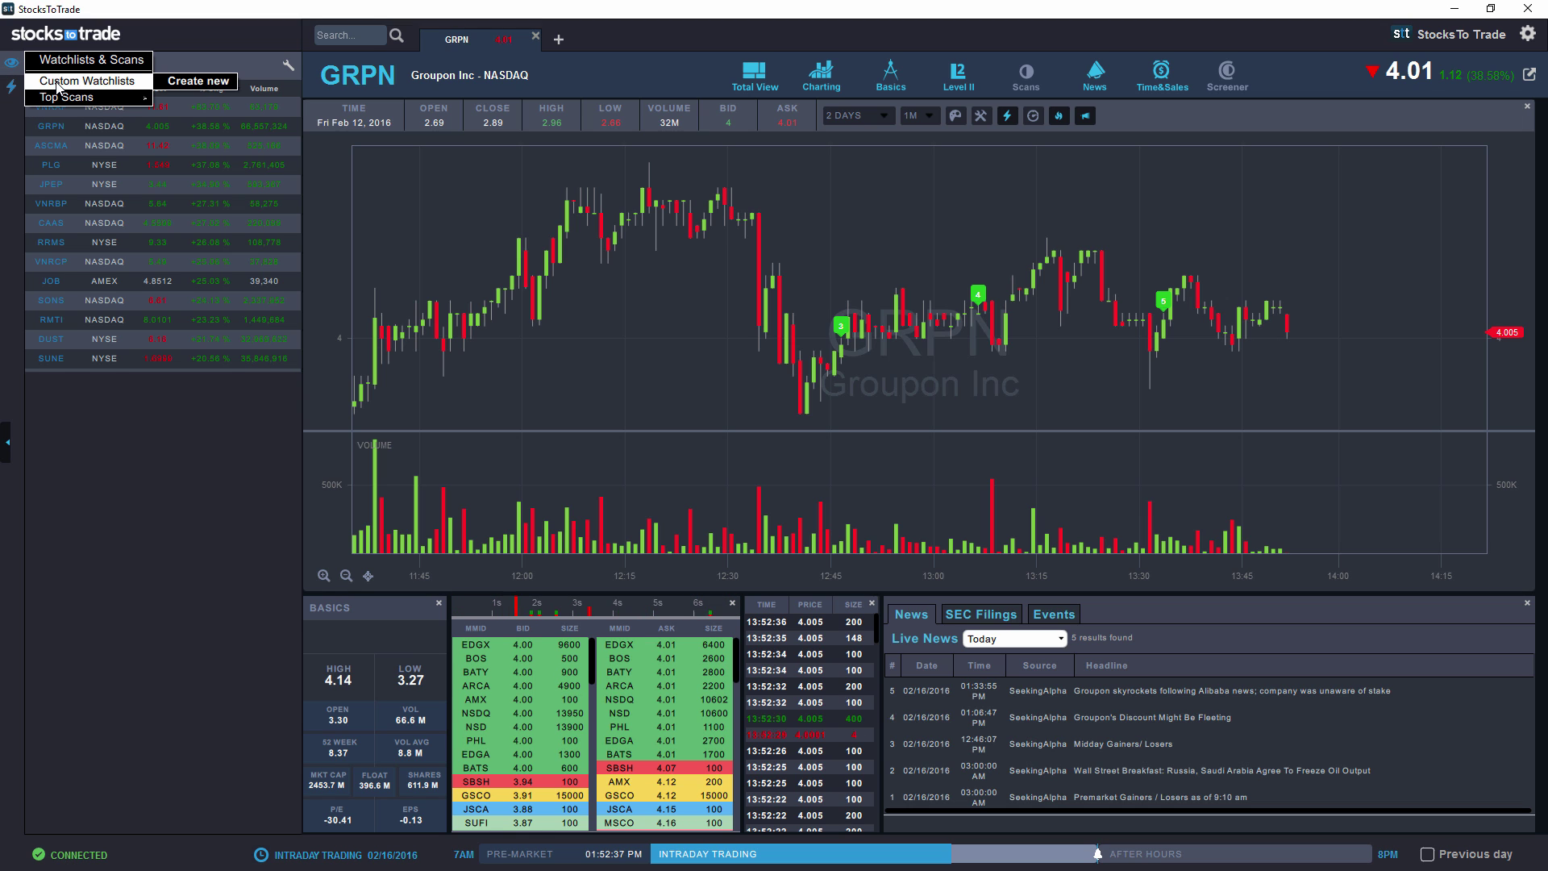
pyautogui.click(186, 84)
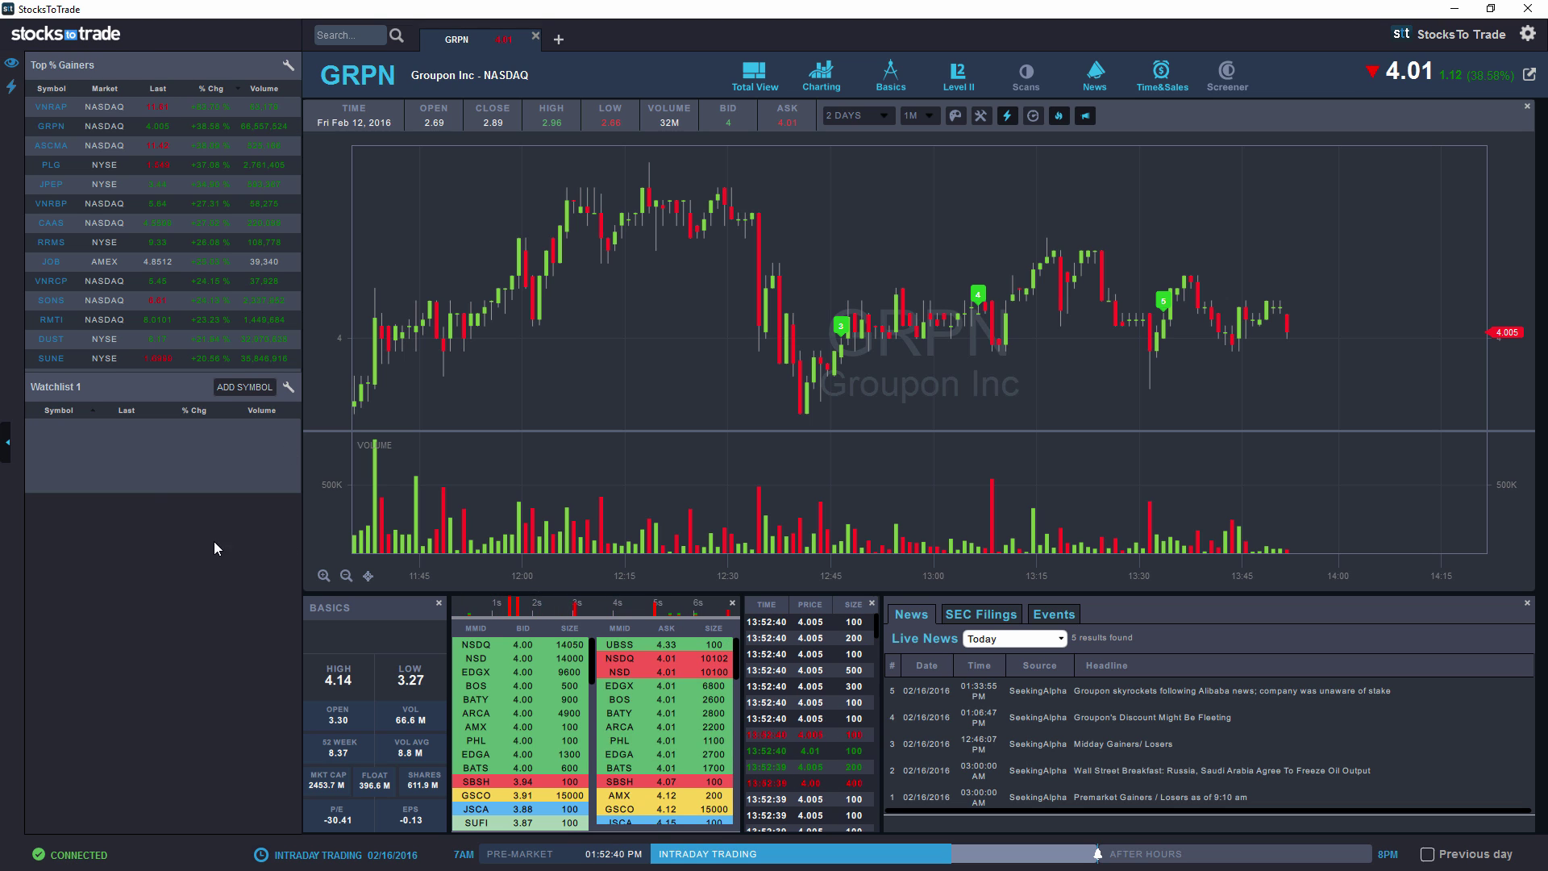
pyautogui.moveTo(152, 494); pyautogui.dragTo(163, 698)
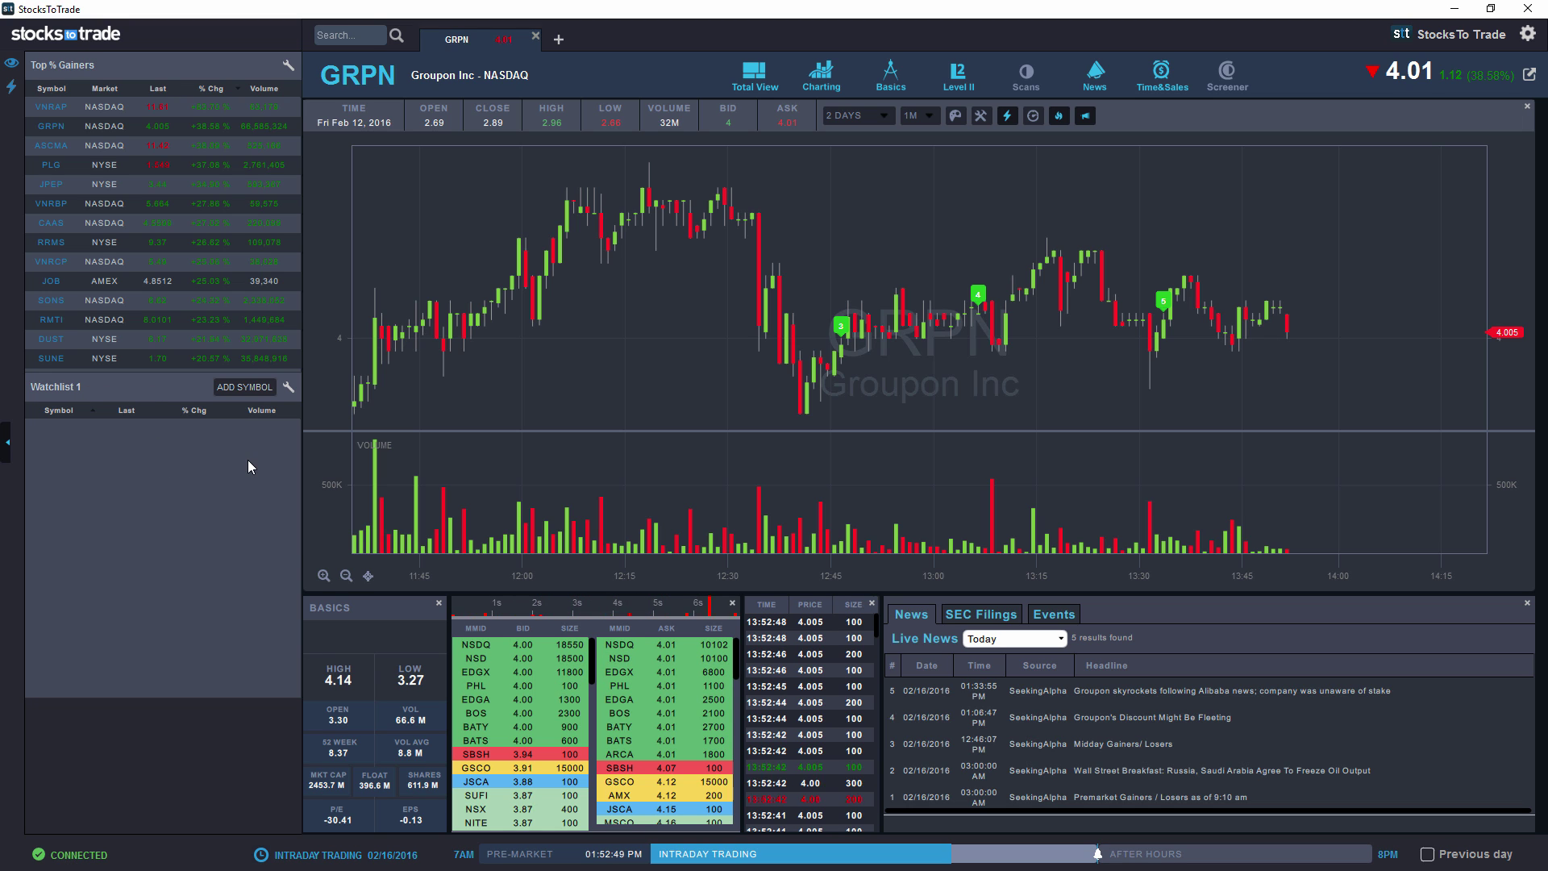
pyautogui.doubleClick(65, 389)
pyautogui.write('M')
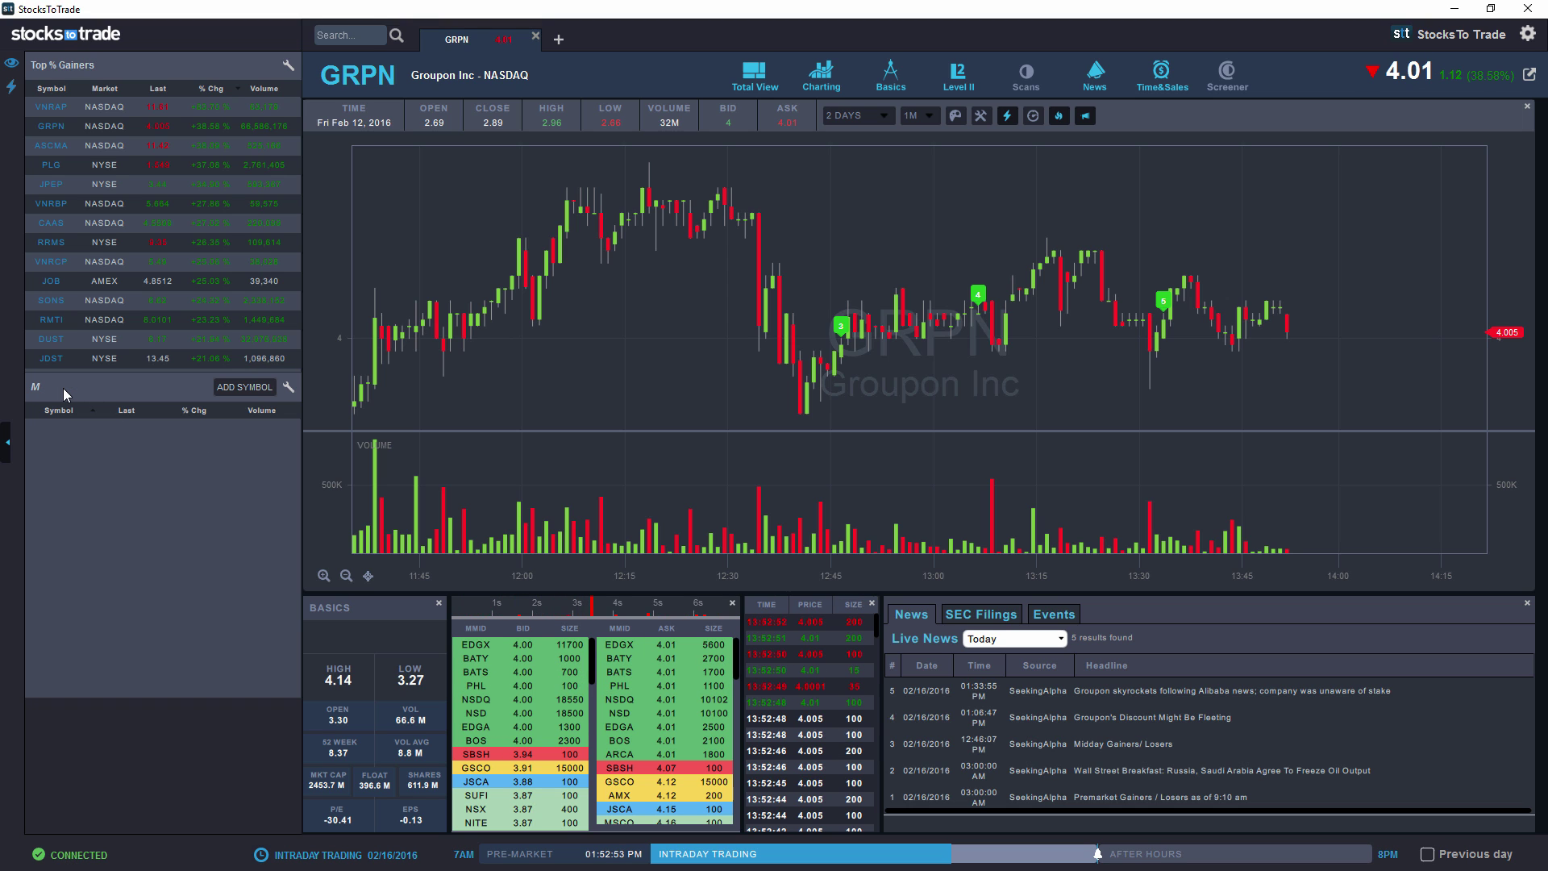
pyautogui.write('y List Today')
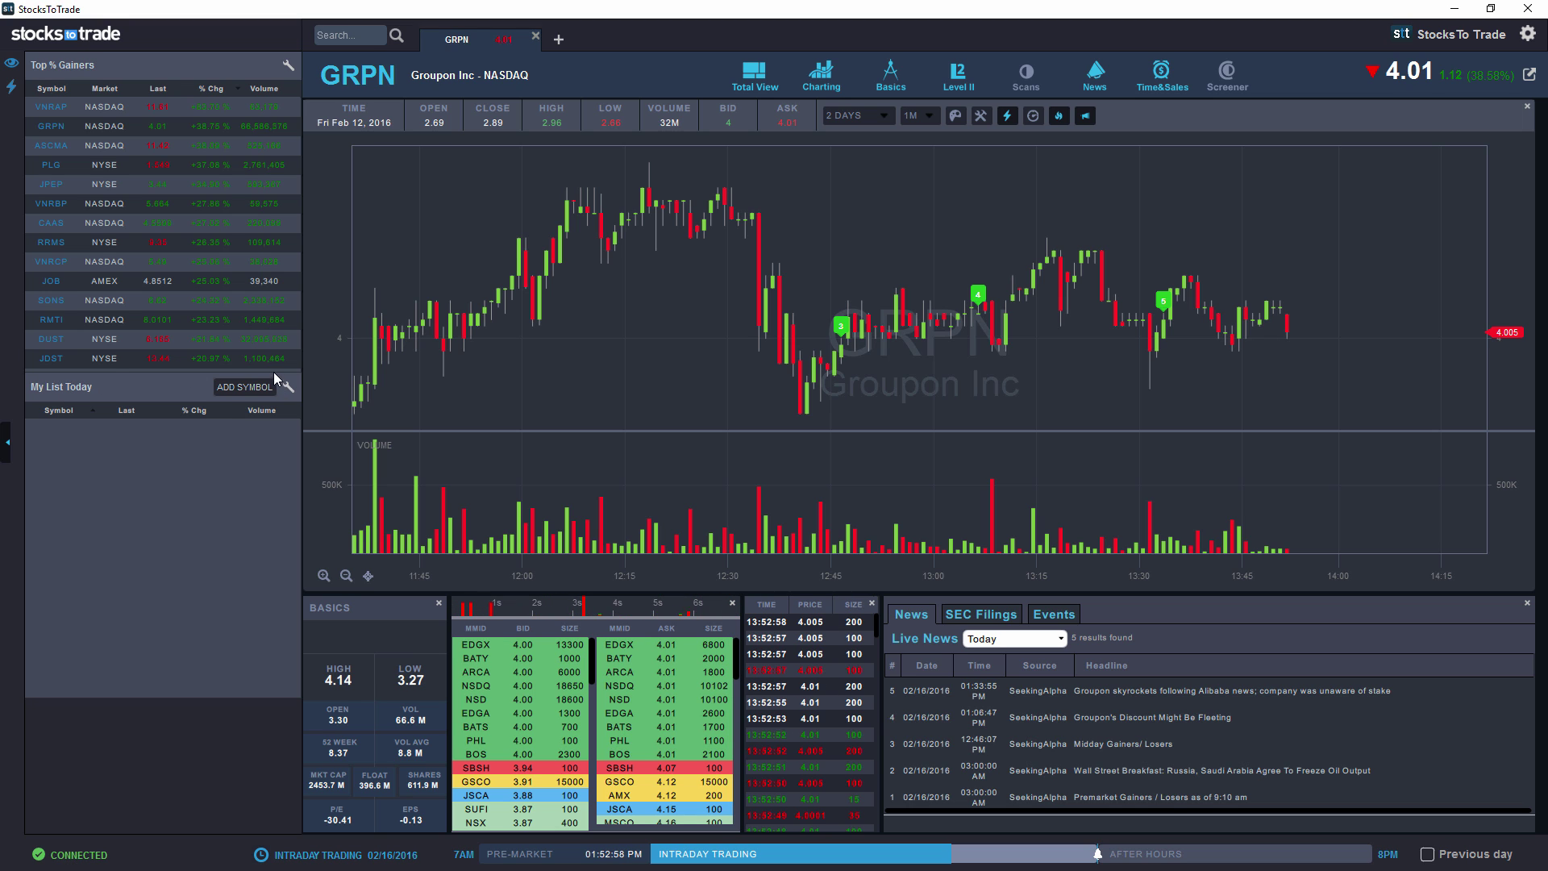
# Step: Add the symbols QUOT and GRPN to My List Today
pyautogui.write('QUOT')
pyautogui.press('Return')
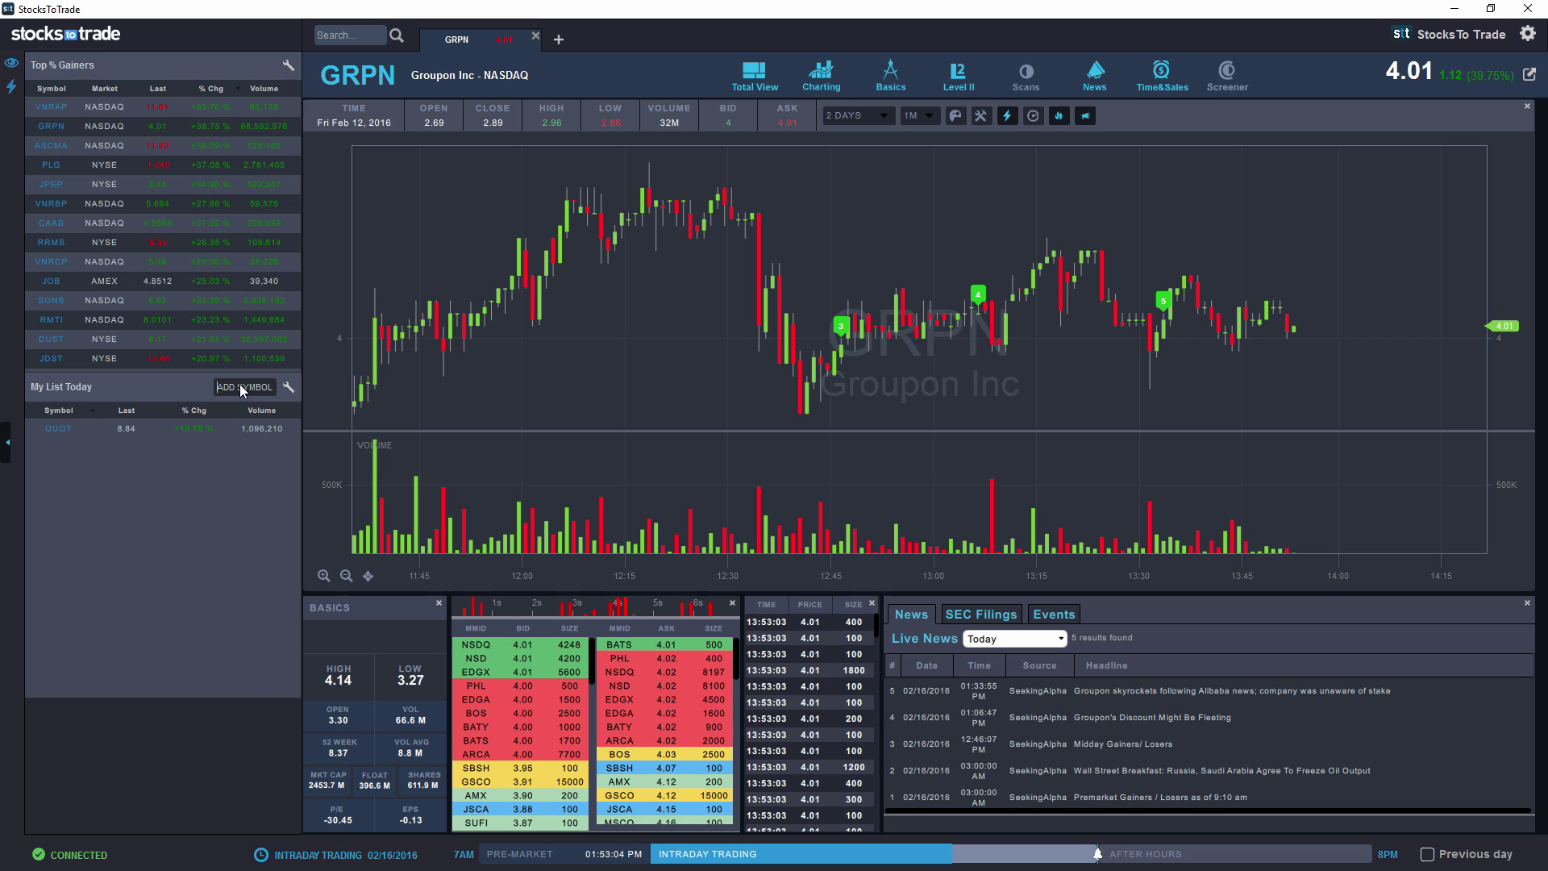
pyautogui.click(241, 387)
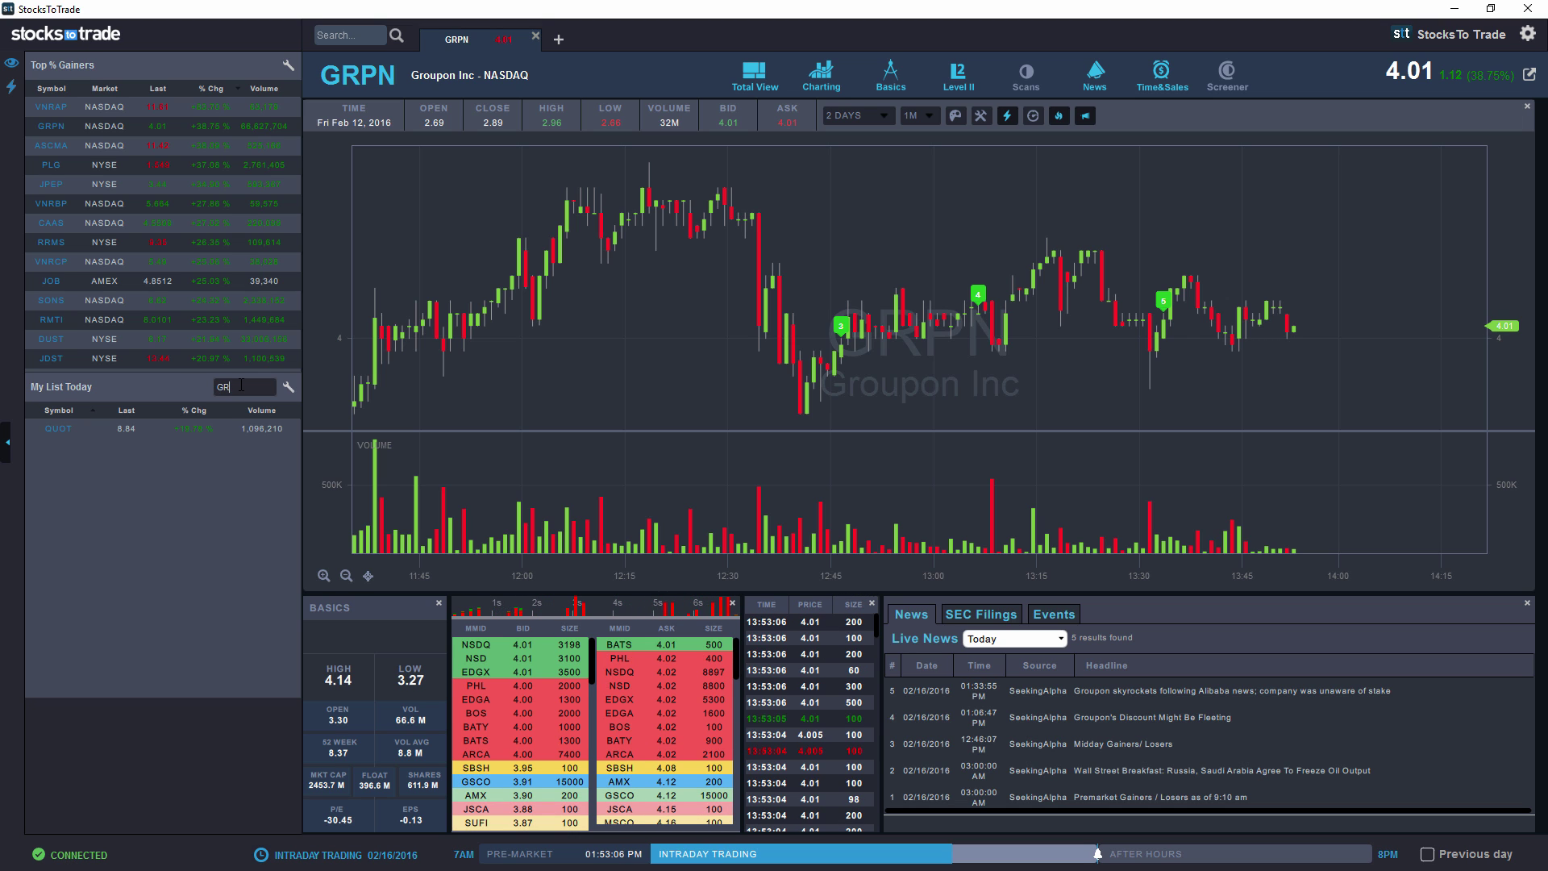
pyautogui.write('GRPN')
pyautogui.press('Return')
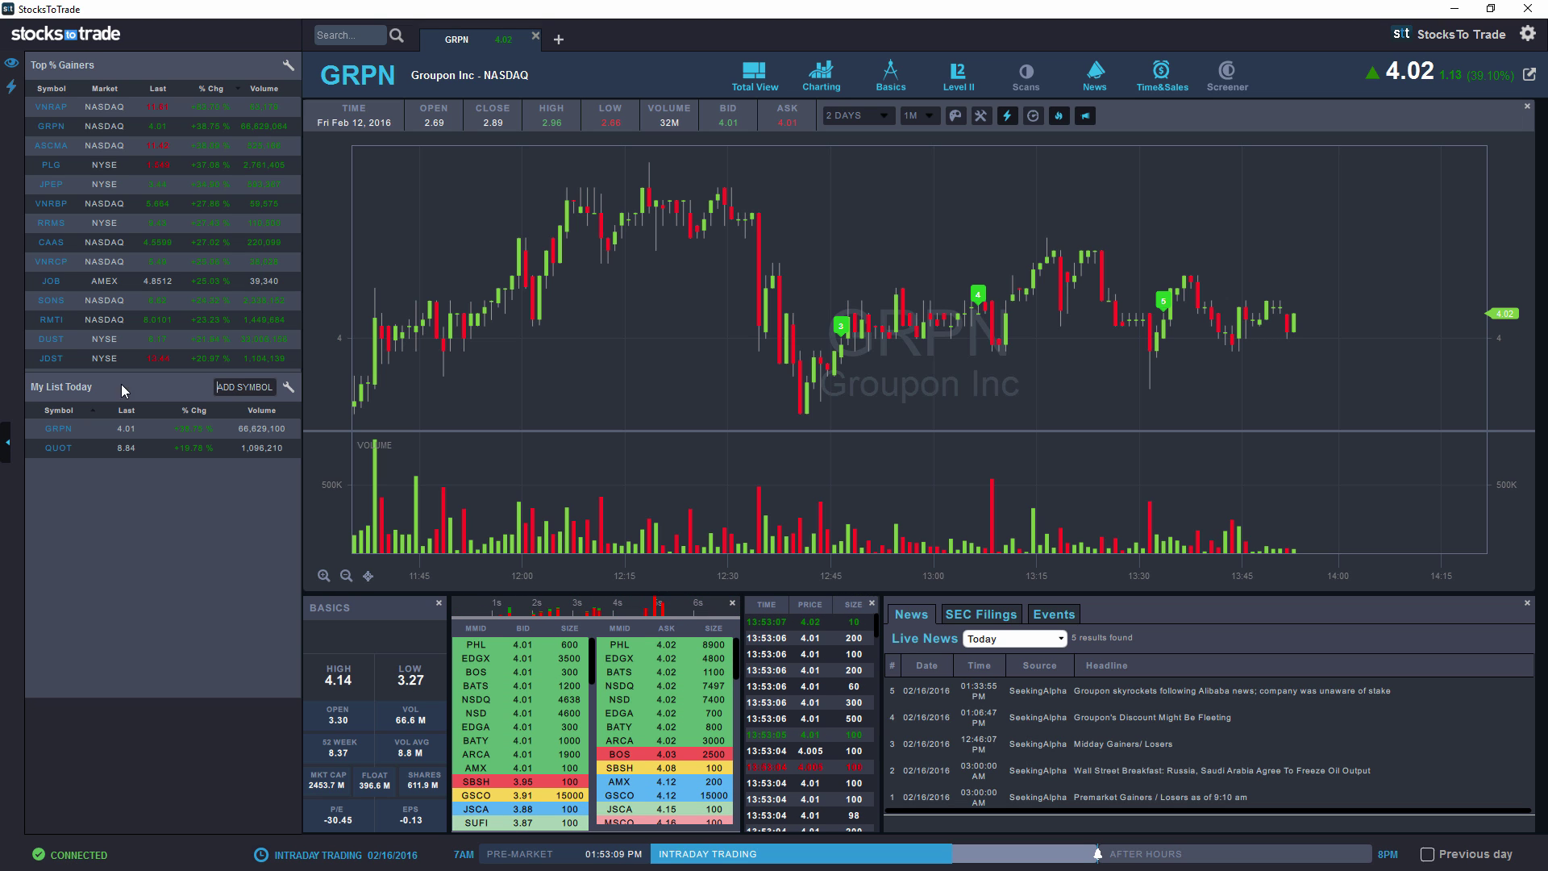
# Step: Copy the Notepad ticker line 'QUOT GRPN USAT ELMD NXTD, TRXC, CLOW, XLIT'
pyautogui.hotkey('alt', 'Tab')
pyautogui.moveTo(153, 327); pyautogui.dragTo(694, 300)
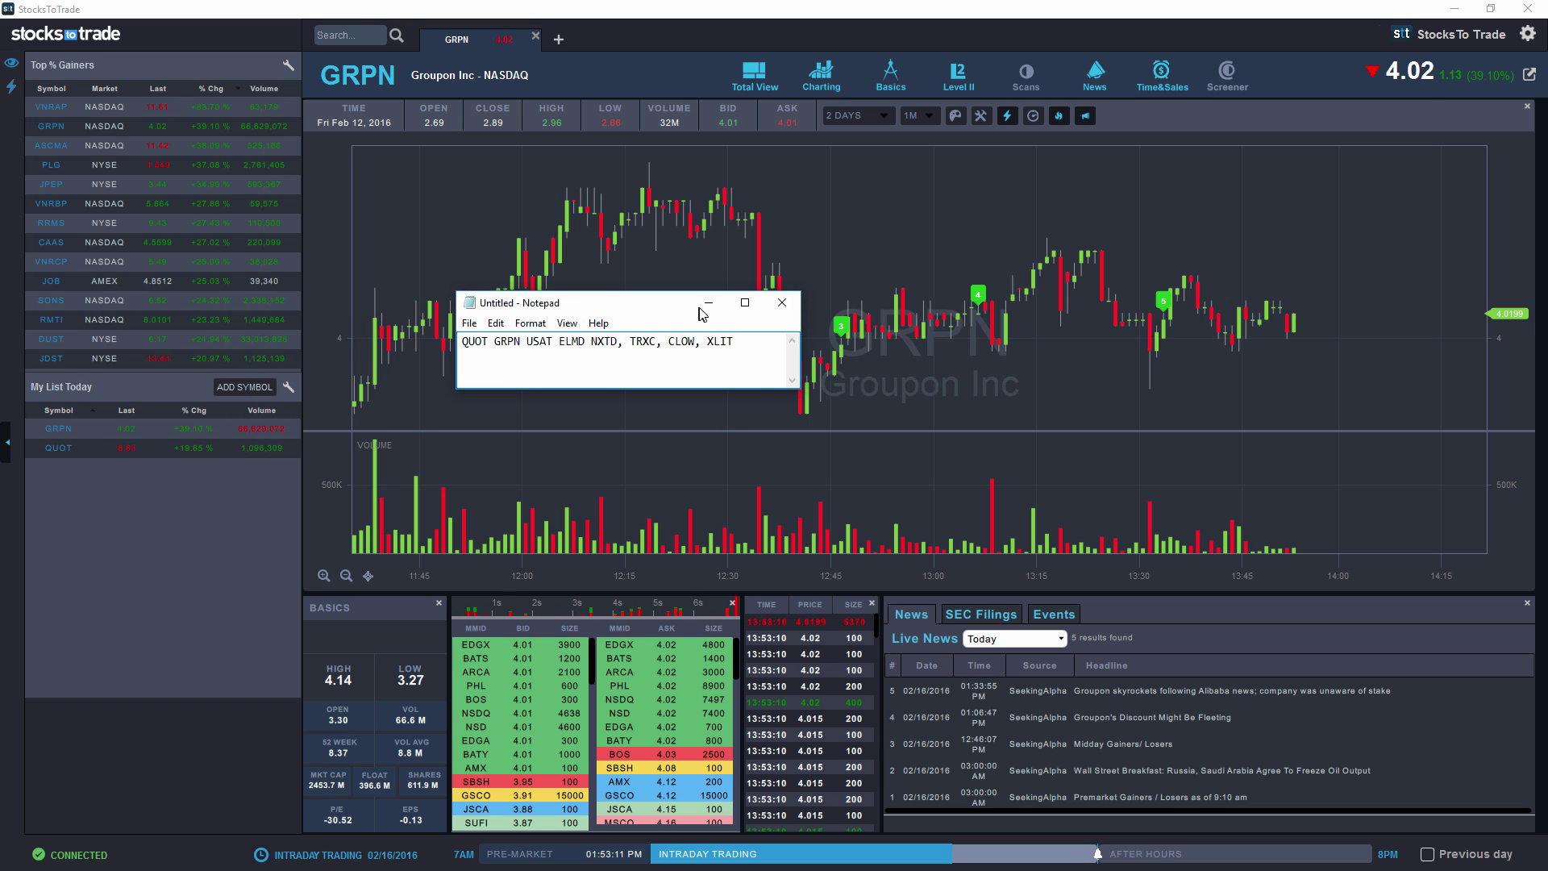
pyautogui.moveTo(758, 341); pyautogui.dragTo(462, 342)
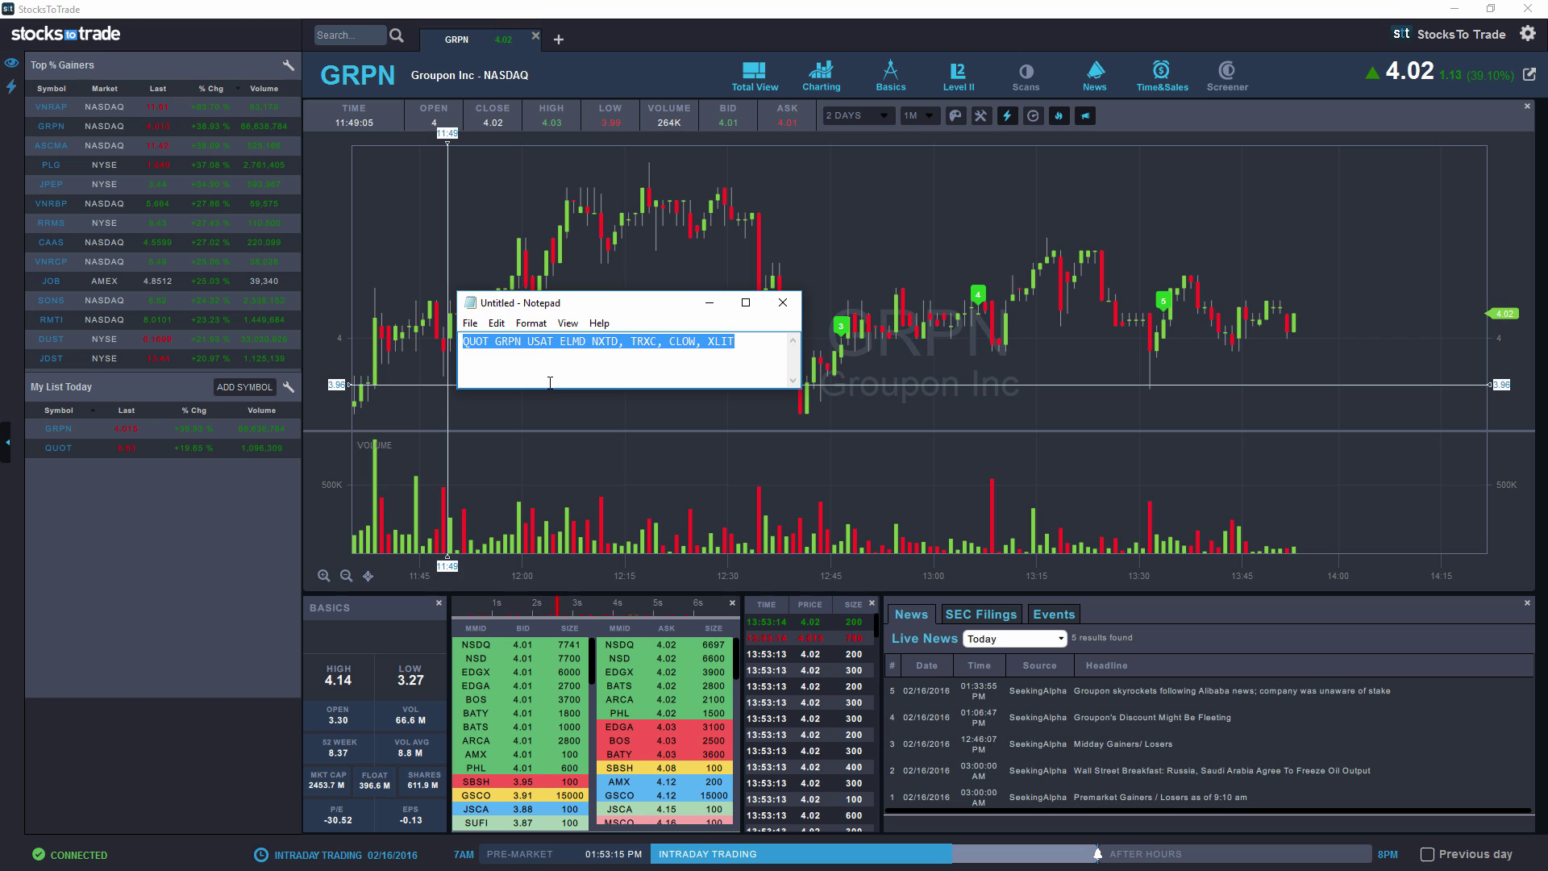
pyautogui.rightClick(533, 342)
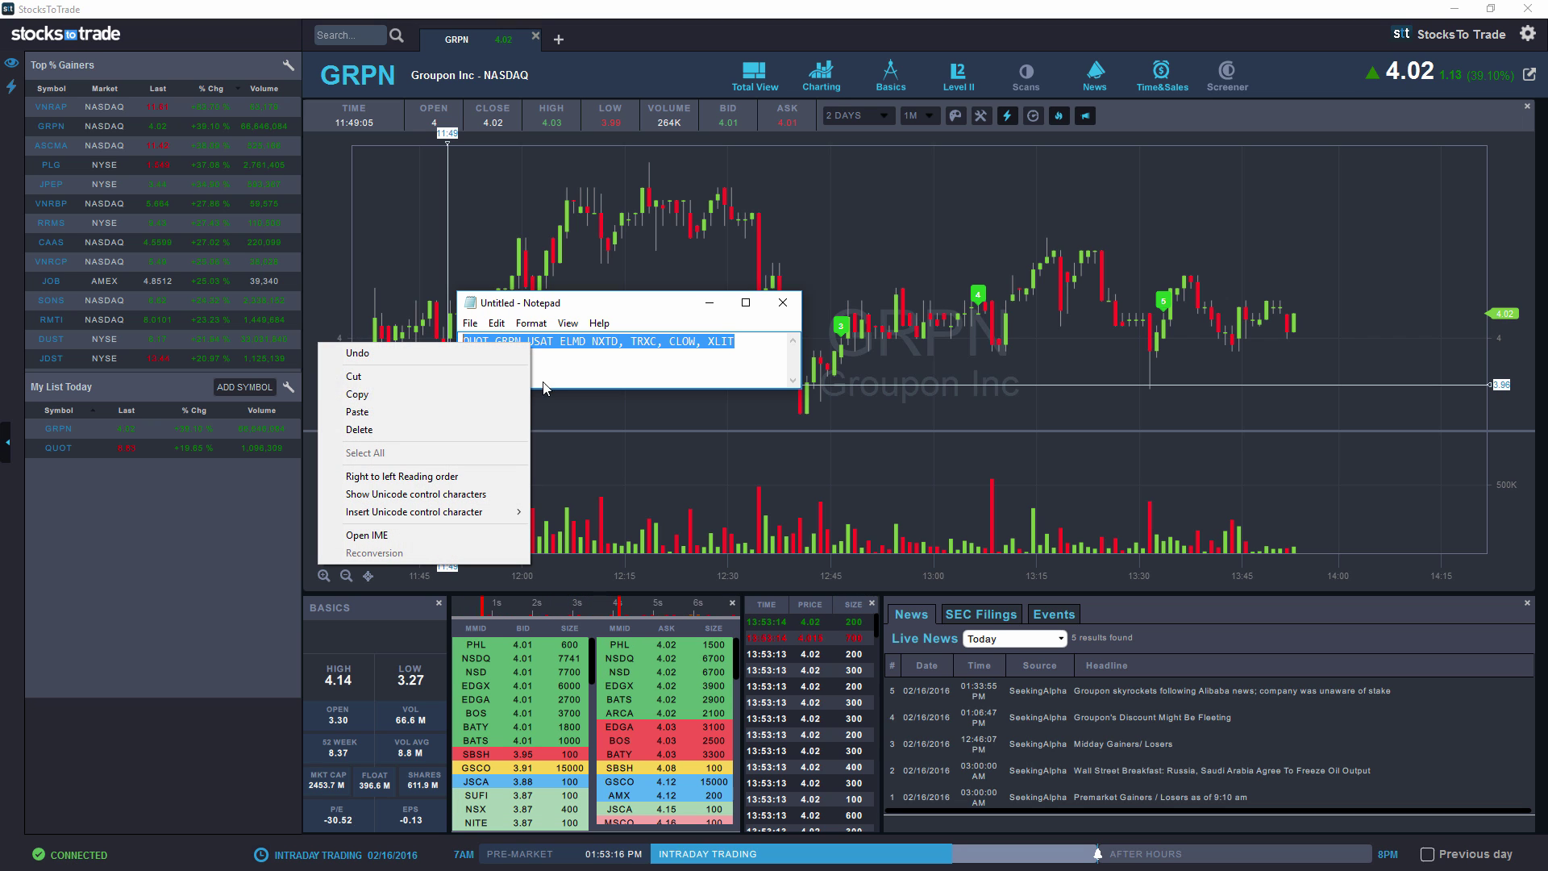
pyautogui.click(417, 403)
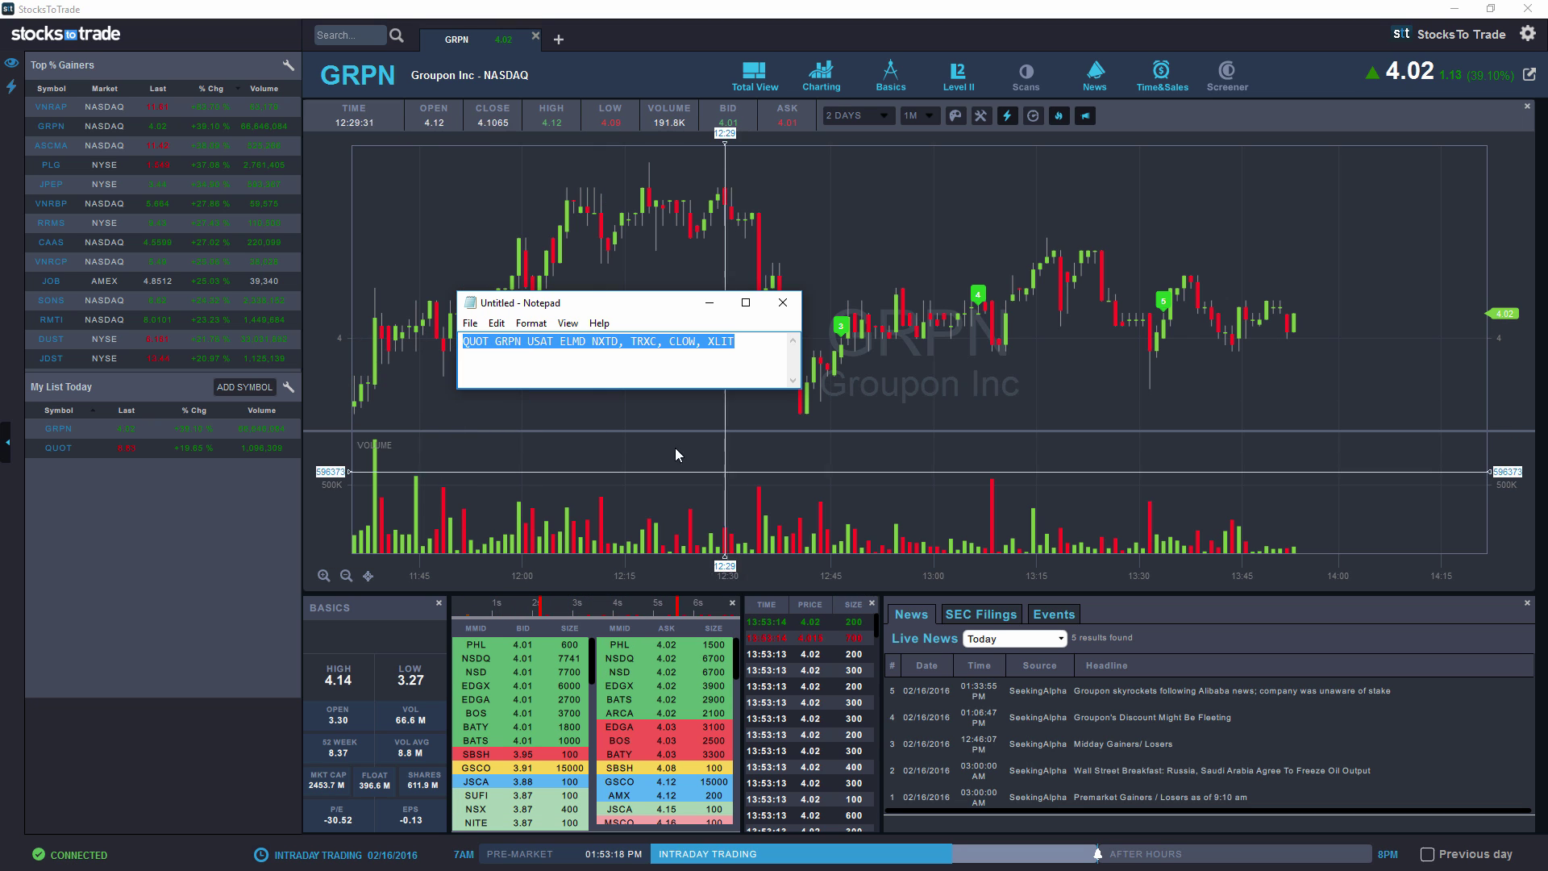
pyautogui.click(241, 388)
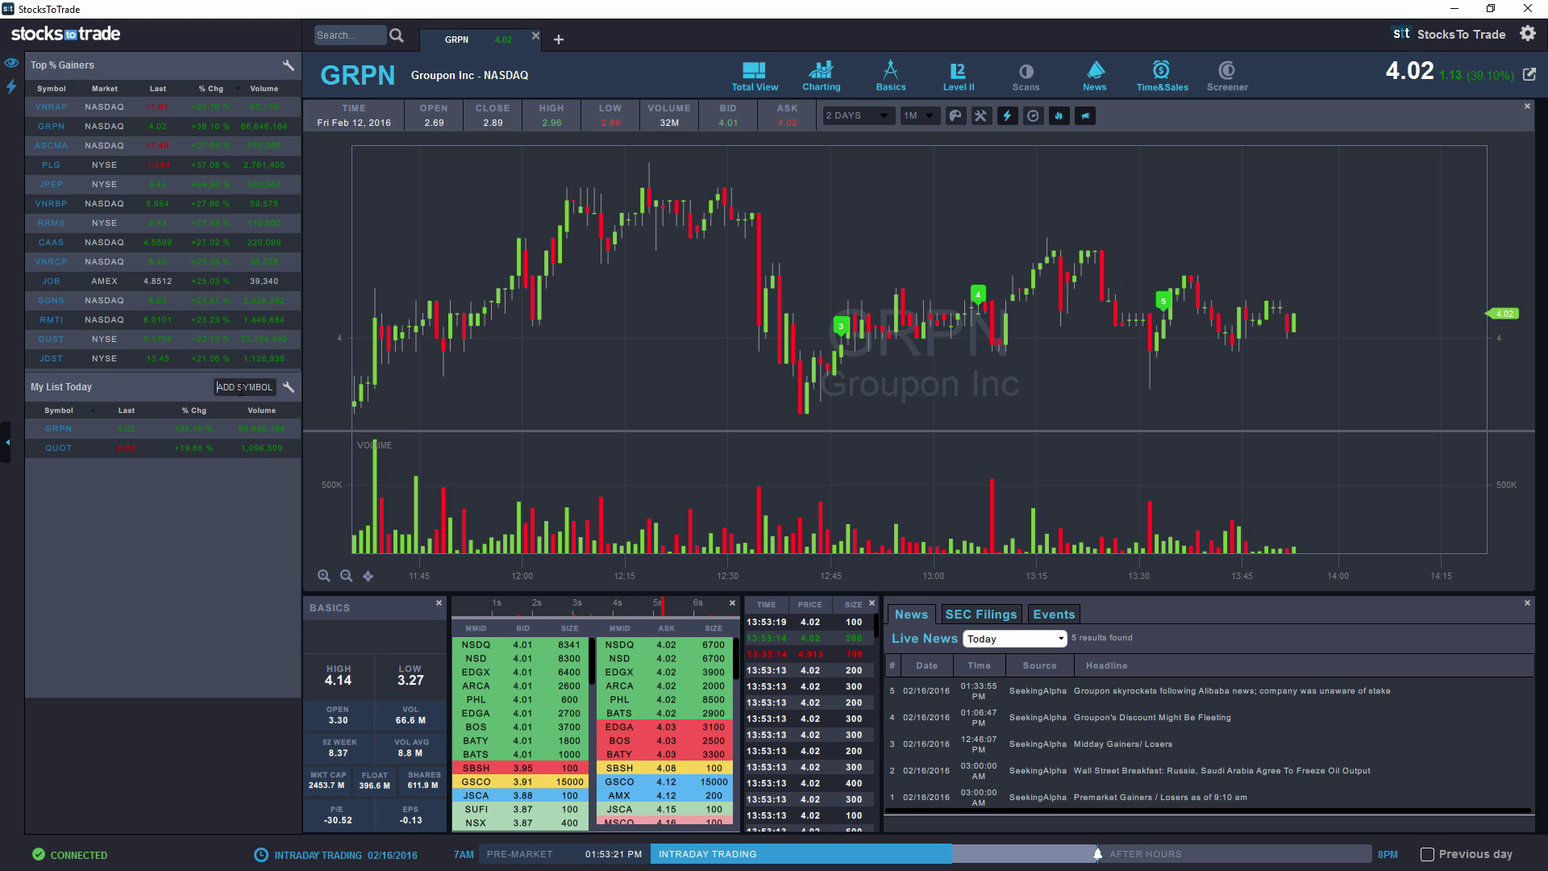
# Step: Paste the copied tickers into ADD SYMBOL, submit them, and dismiss the could-not-add message
pyautogui.rightClick(240, 388)
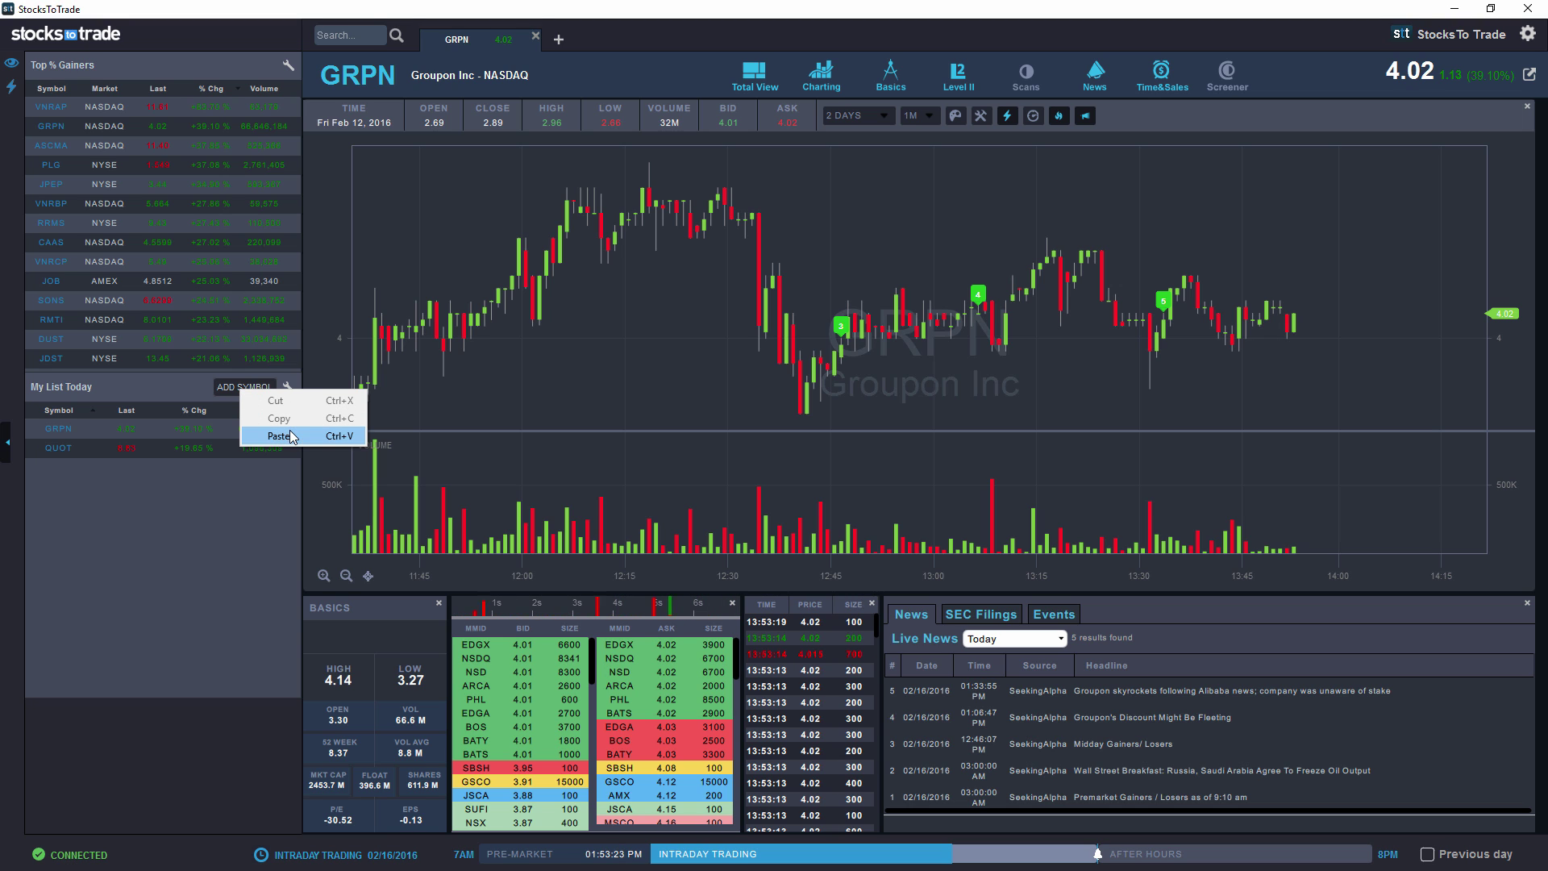
pyautogui.click(278, 436)
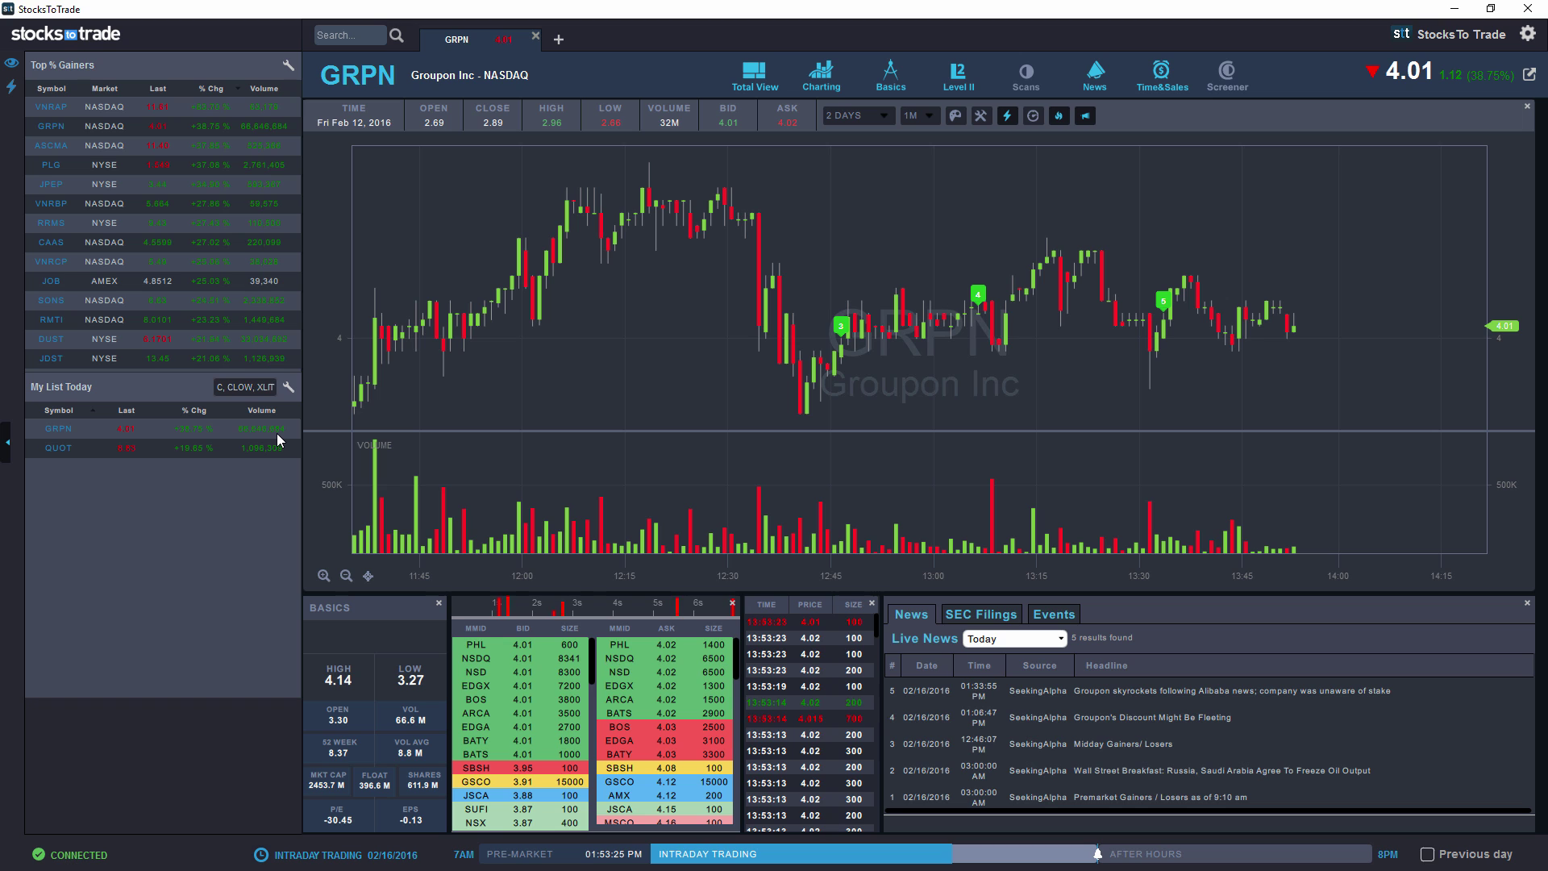
pyautogui.press('Return')
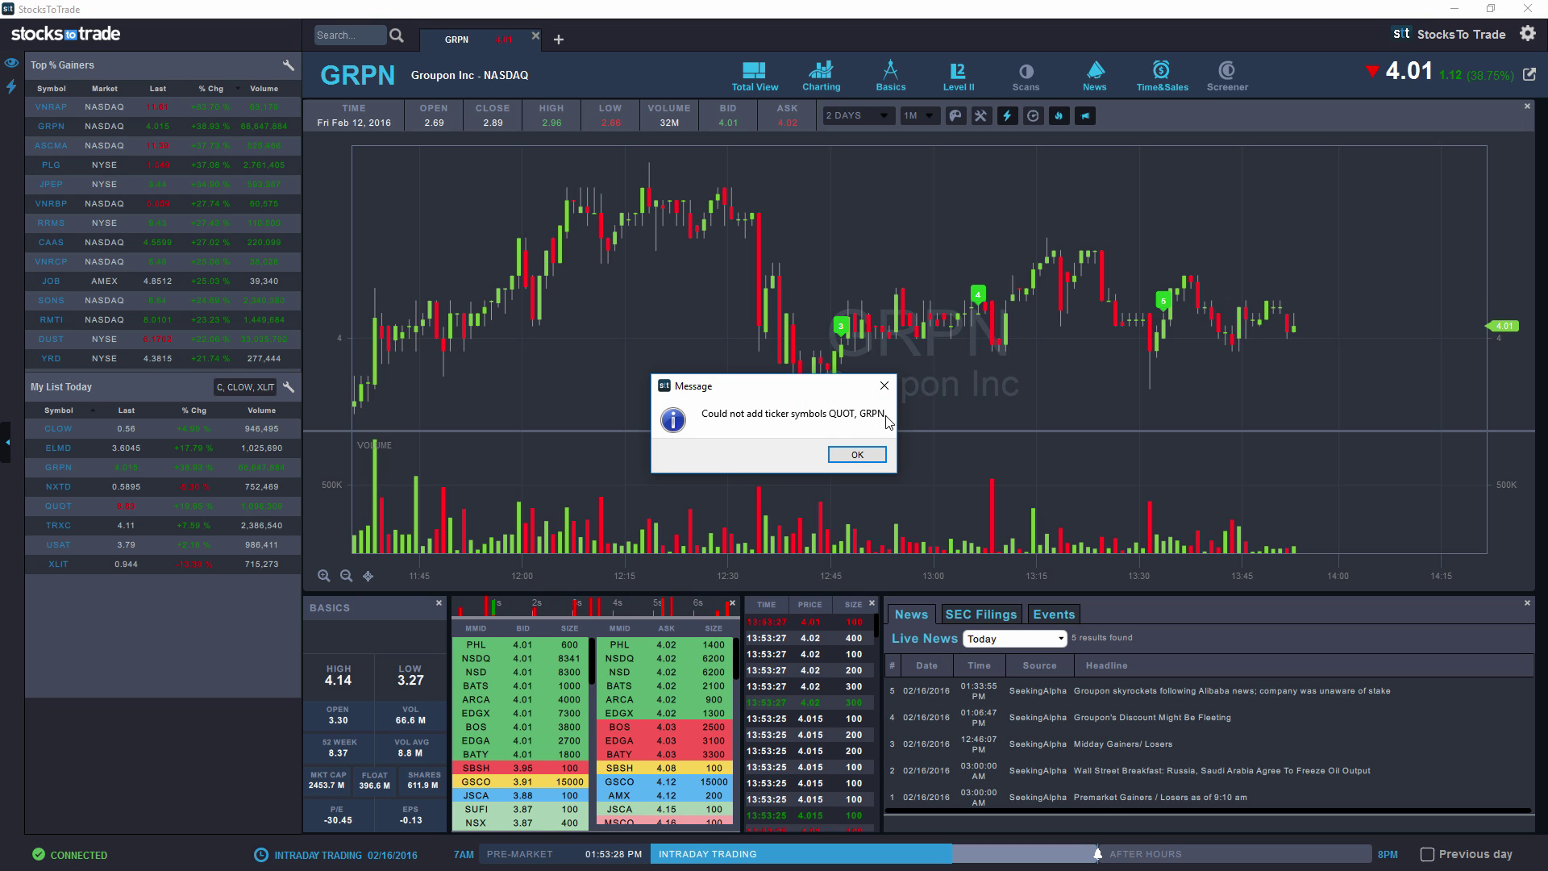
pyautogui.moveTo(820, 393); pyautogui.dragTo(665, 309)
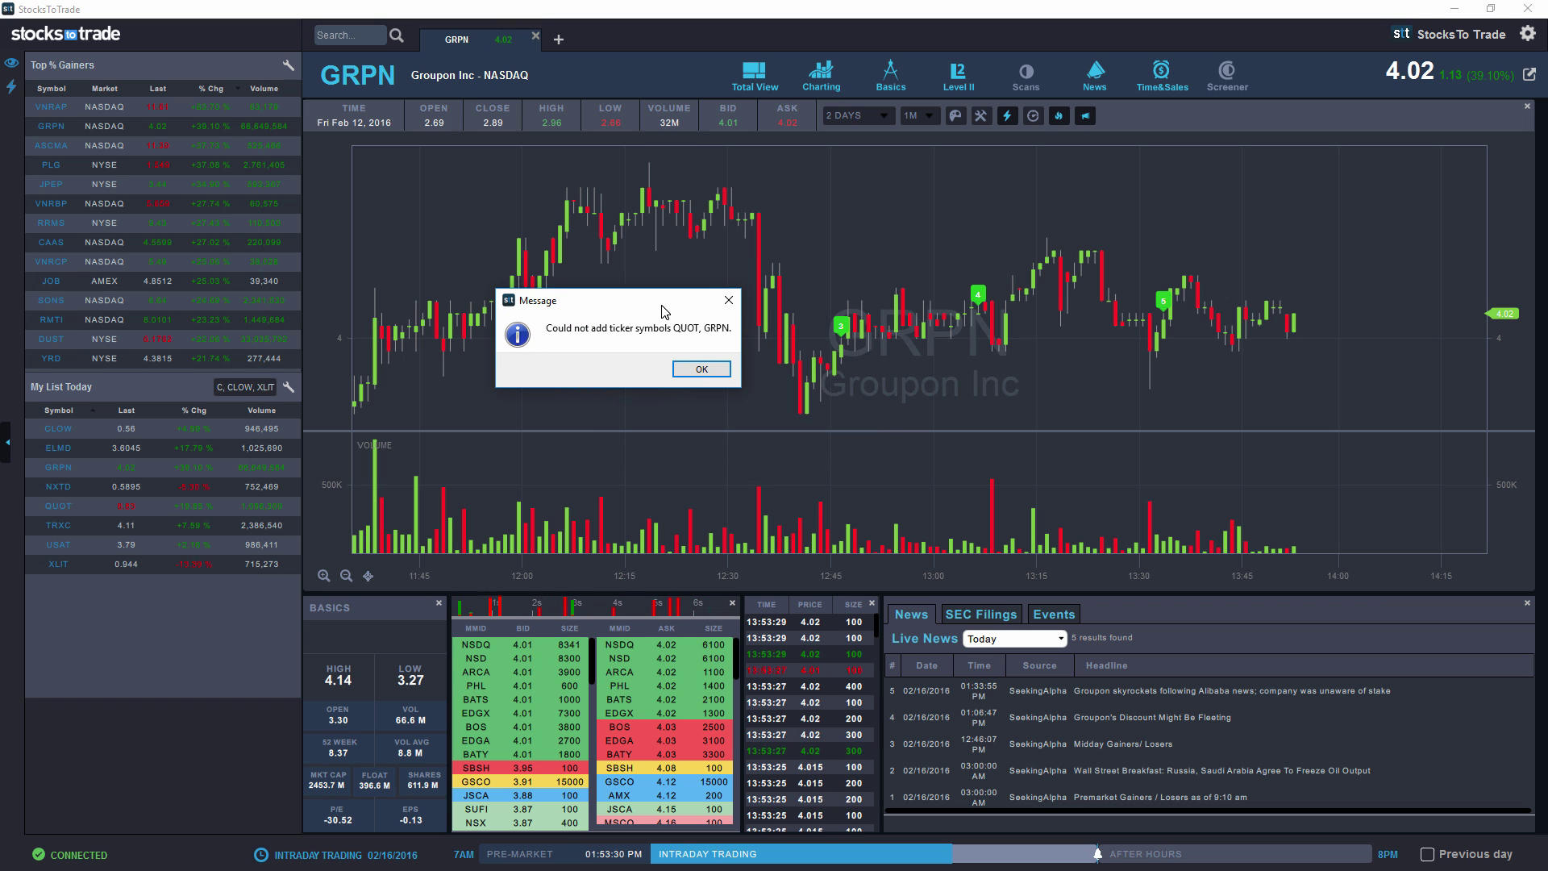
pyautogui.click(703, 375)
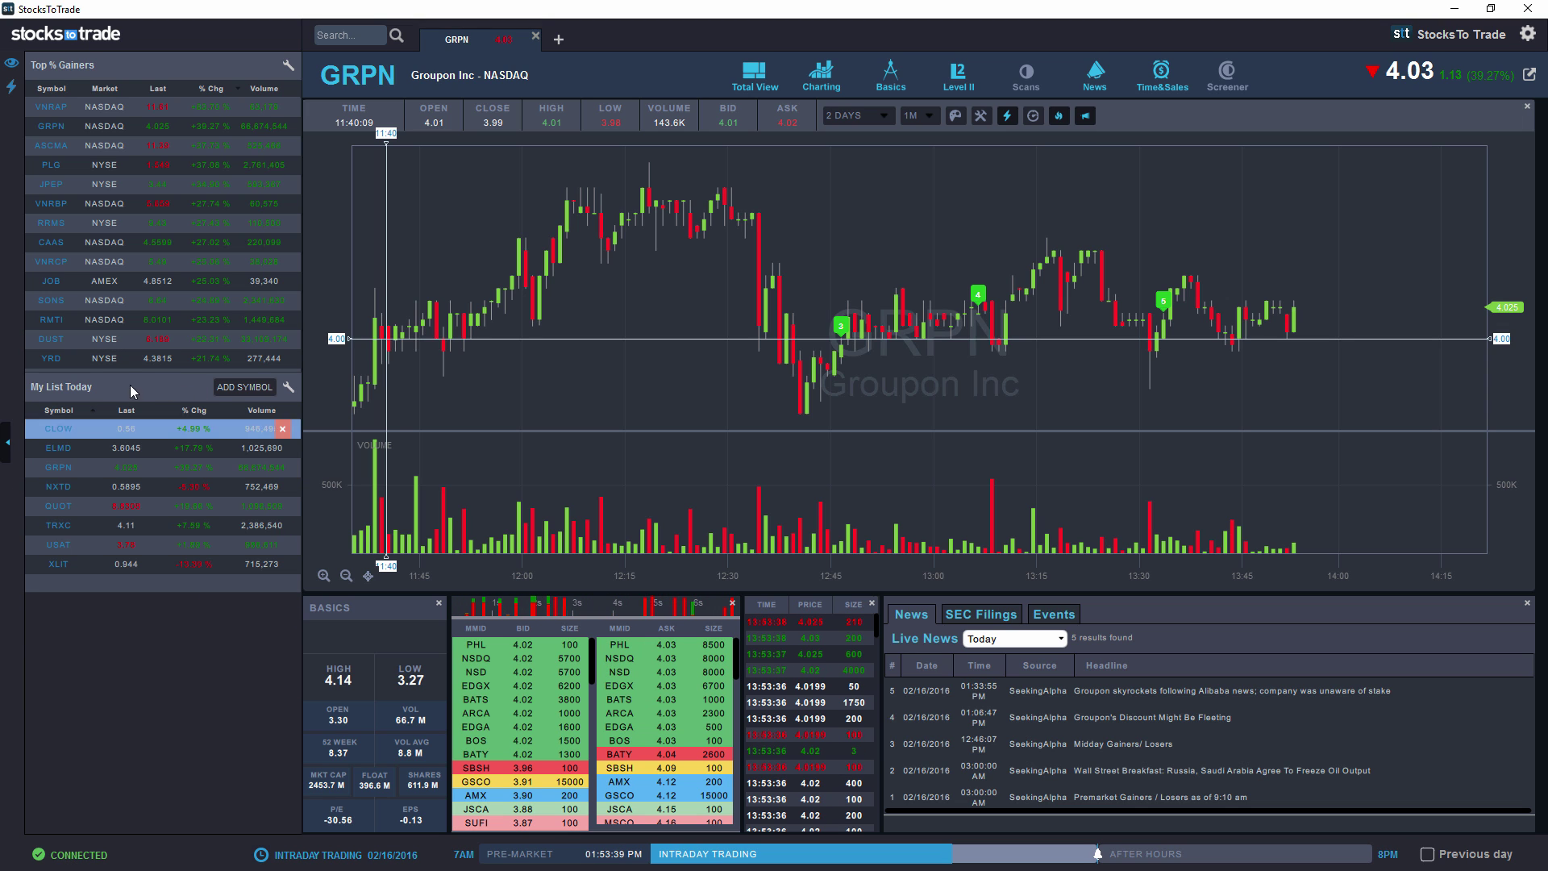
# Step: Select XLIT, then sort My List Today by Last price and then by % Chg
pyautogui.click(113, 564)
pyautogui.click(134, 410)
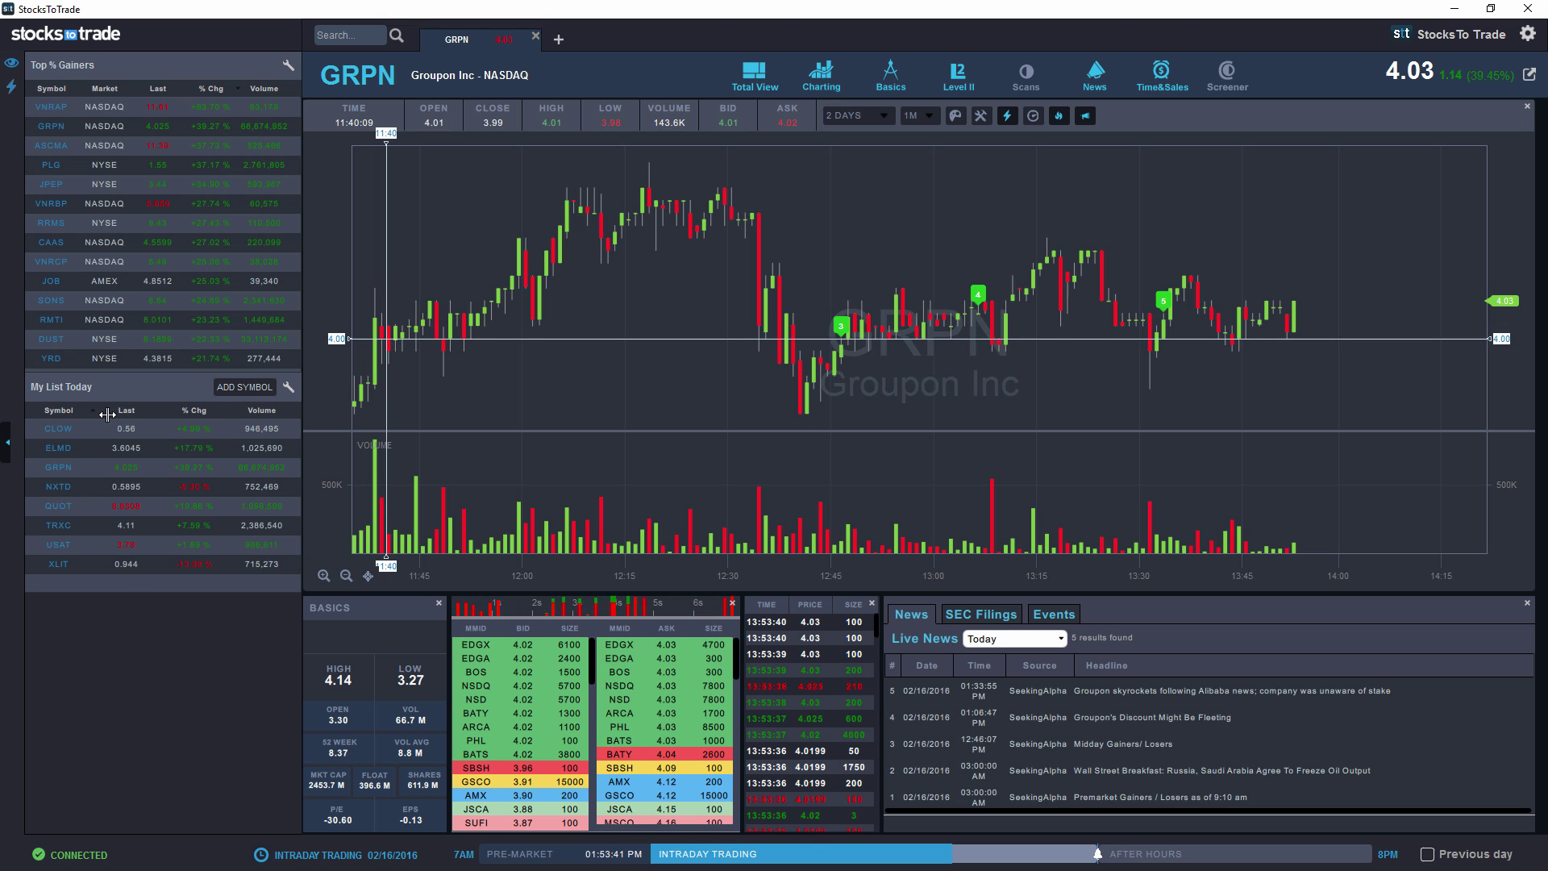
pyautogui.click(203, 411)
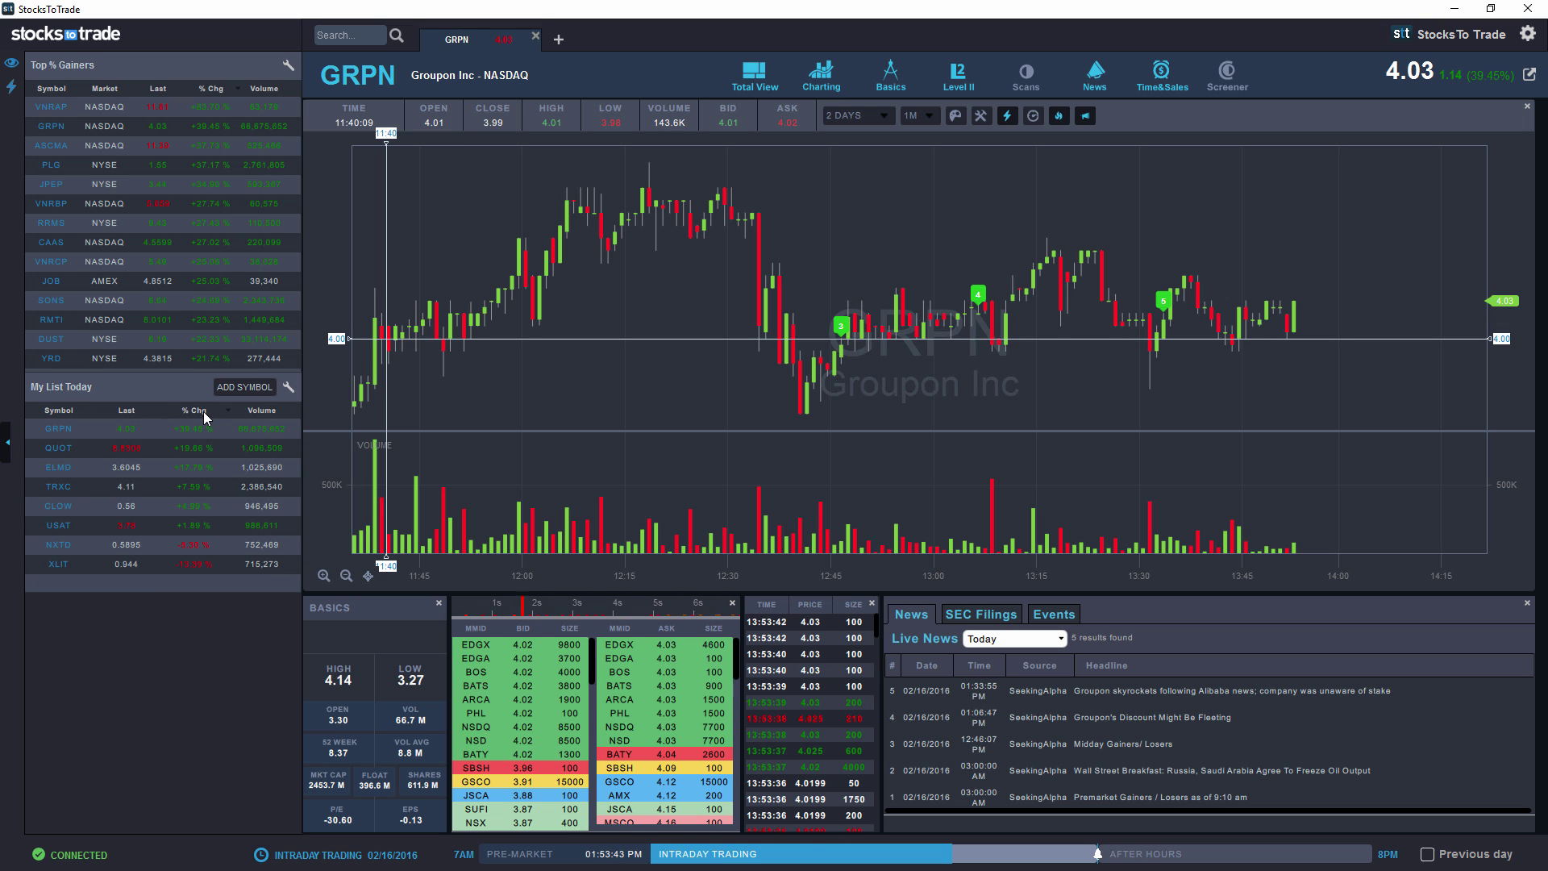
# Step: Add a Trades column from Basics > Level 1 to My List Today and place it after Volume
pyautogui.click(266, 411)
pyautogui.click(269, 413)
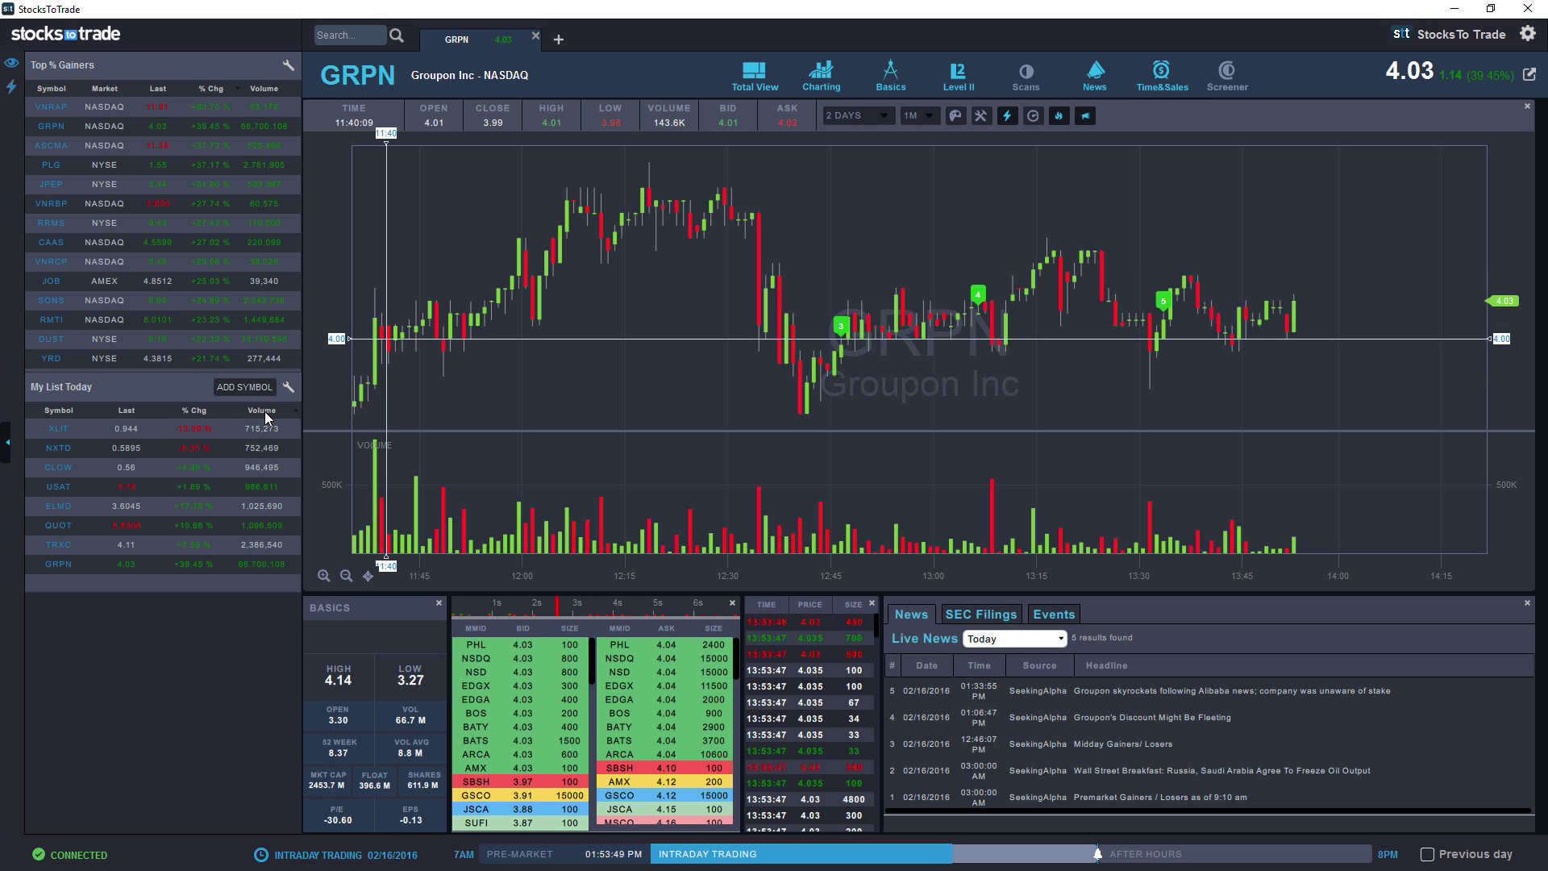
pyautogui.rightClick(267, 416)
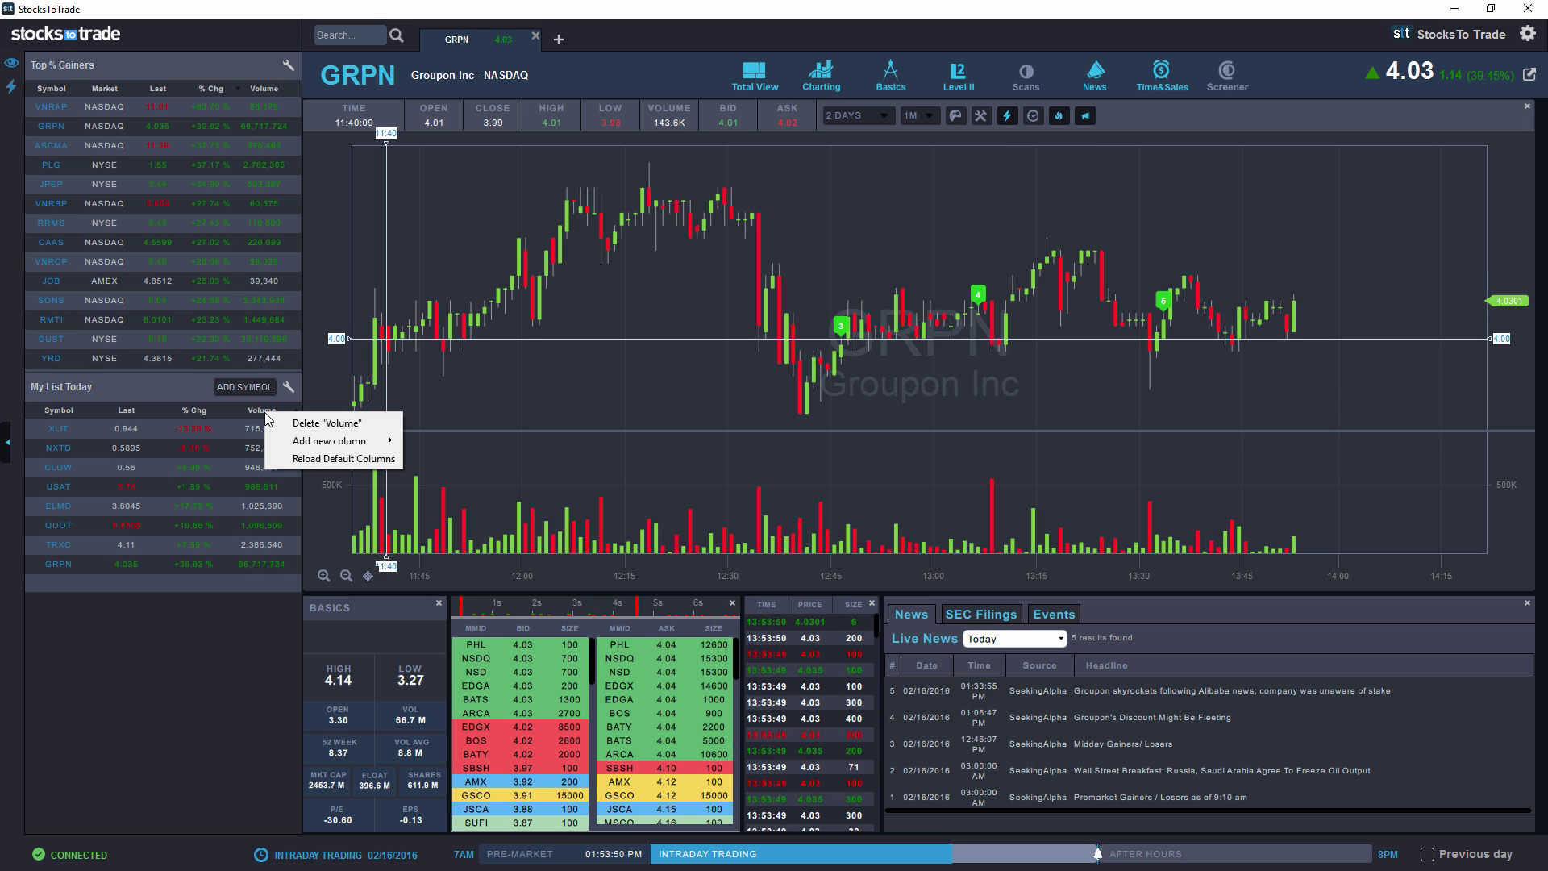
pyautogui.moveTo(335, 444)
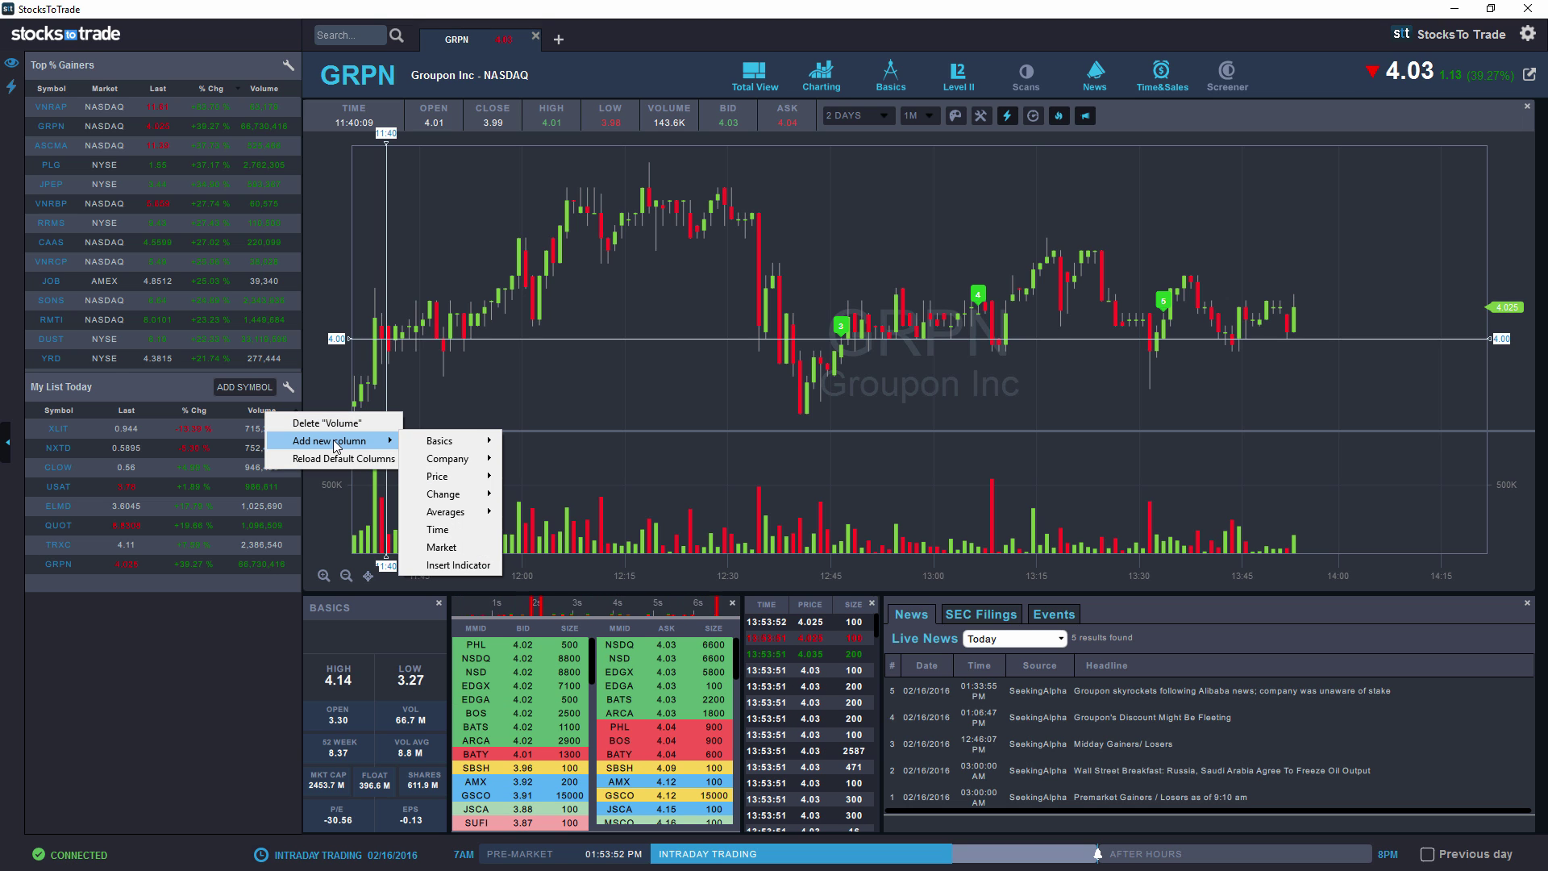
pyautogui.moveTo(423, 448)
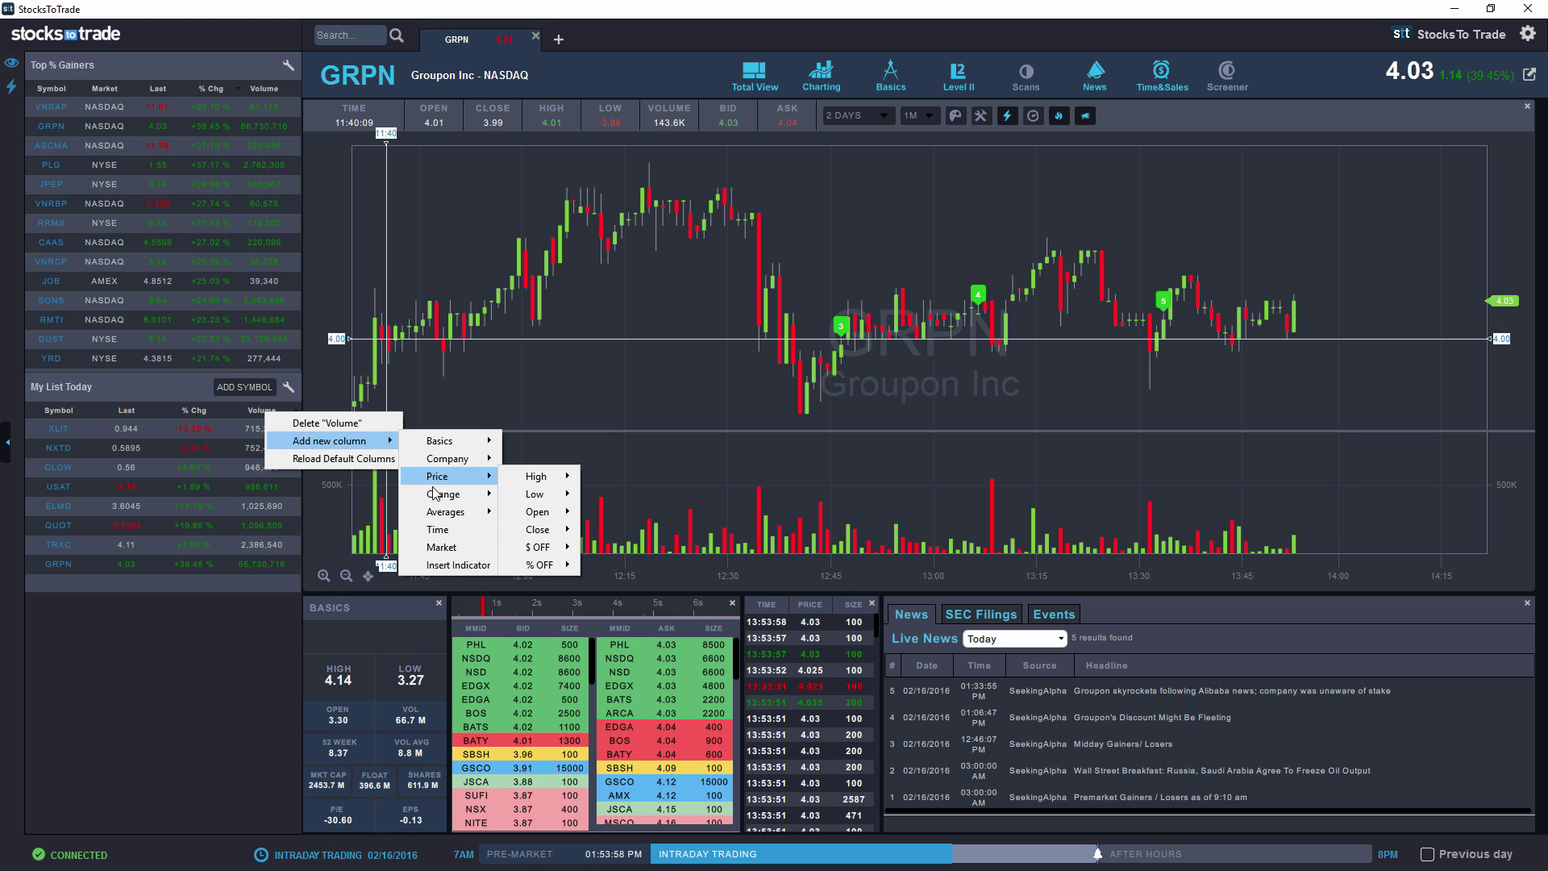
pyautogui.moveTo(435, 495)
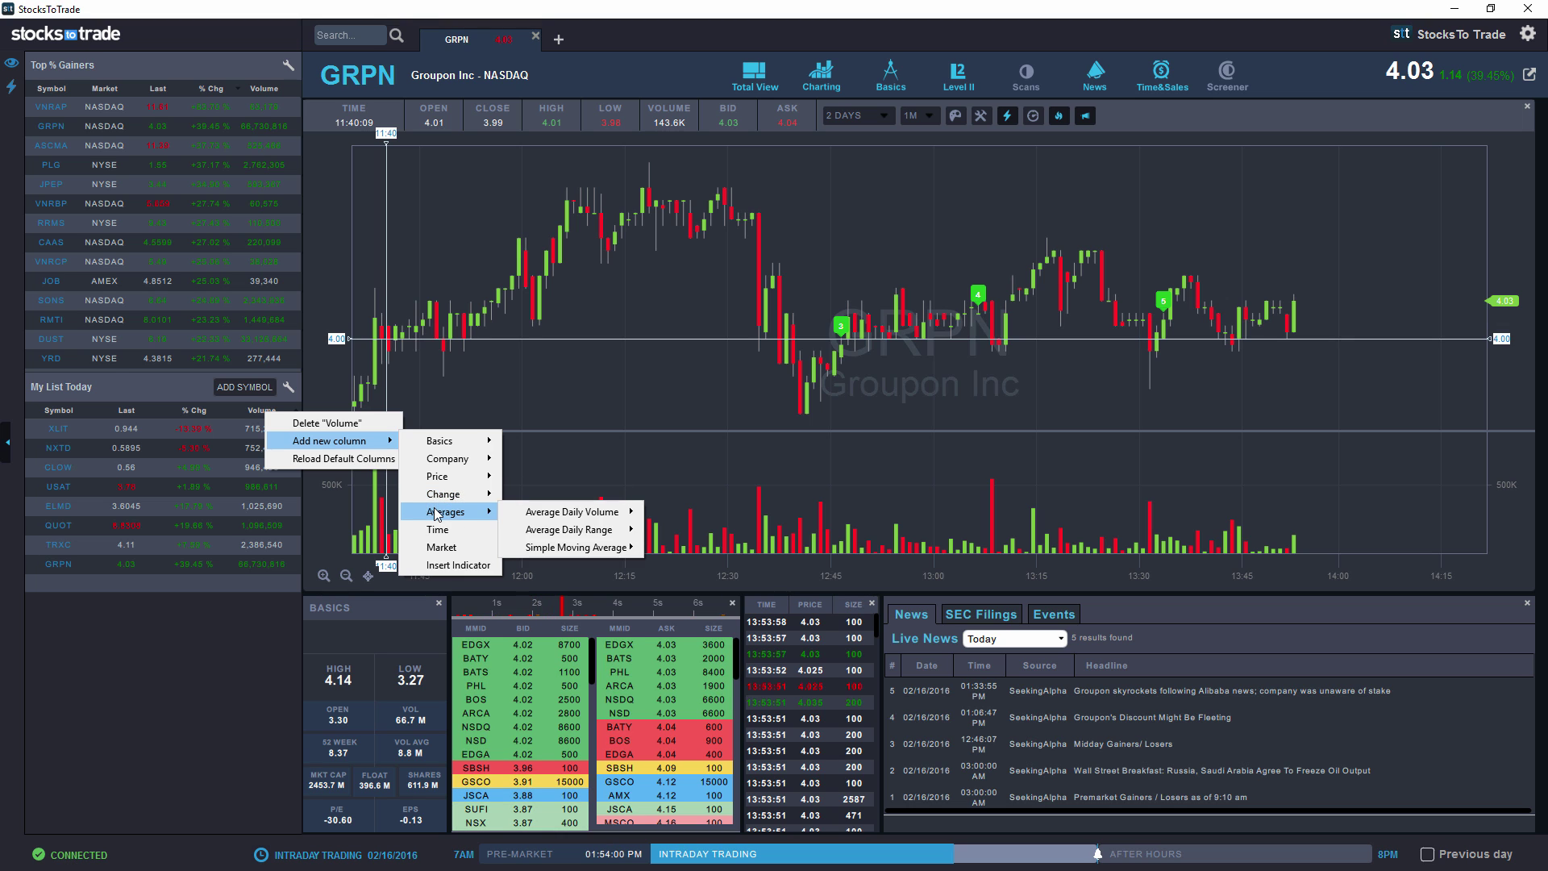
pyautogui.moveTo(526, 444)
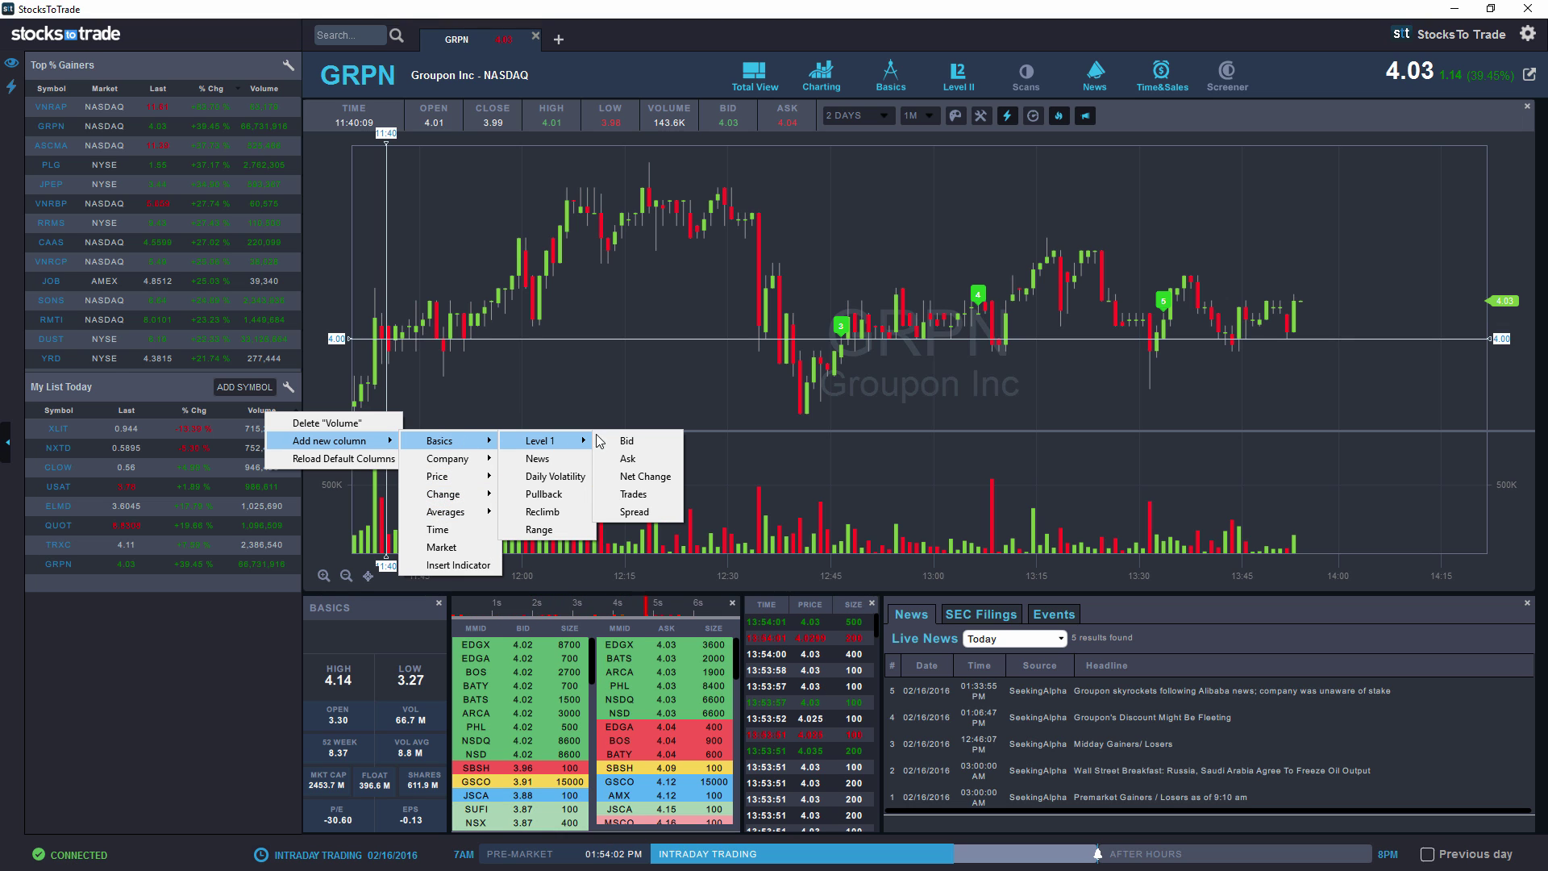
pyautogui.click(633, 494)
pyautogui.moveTo(213, 413); pyautogui.dragTo(291, 413)
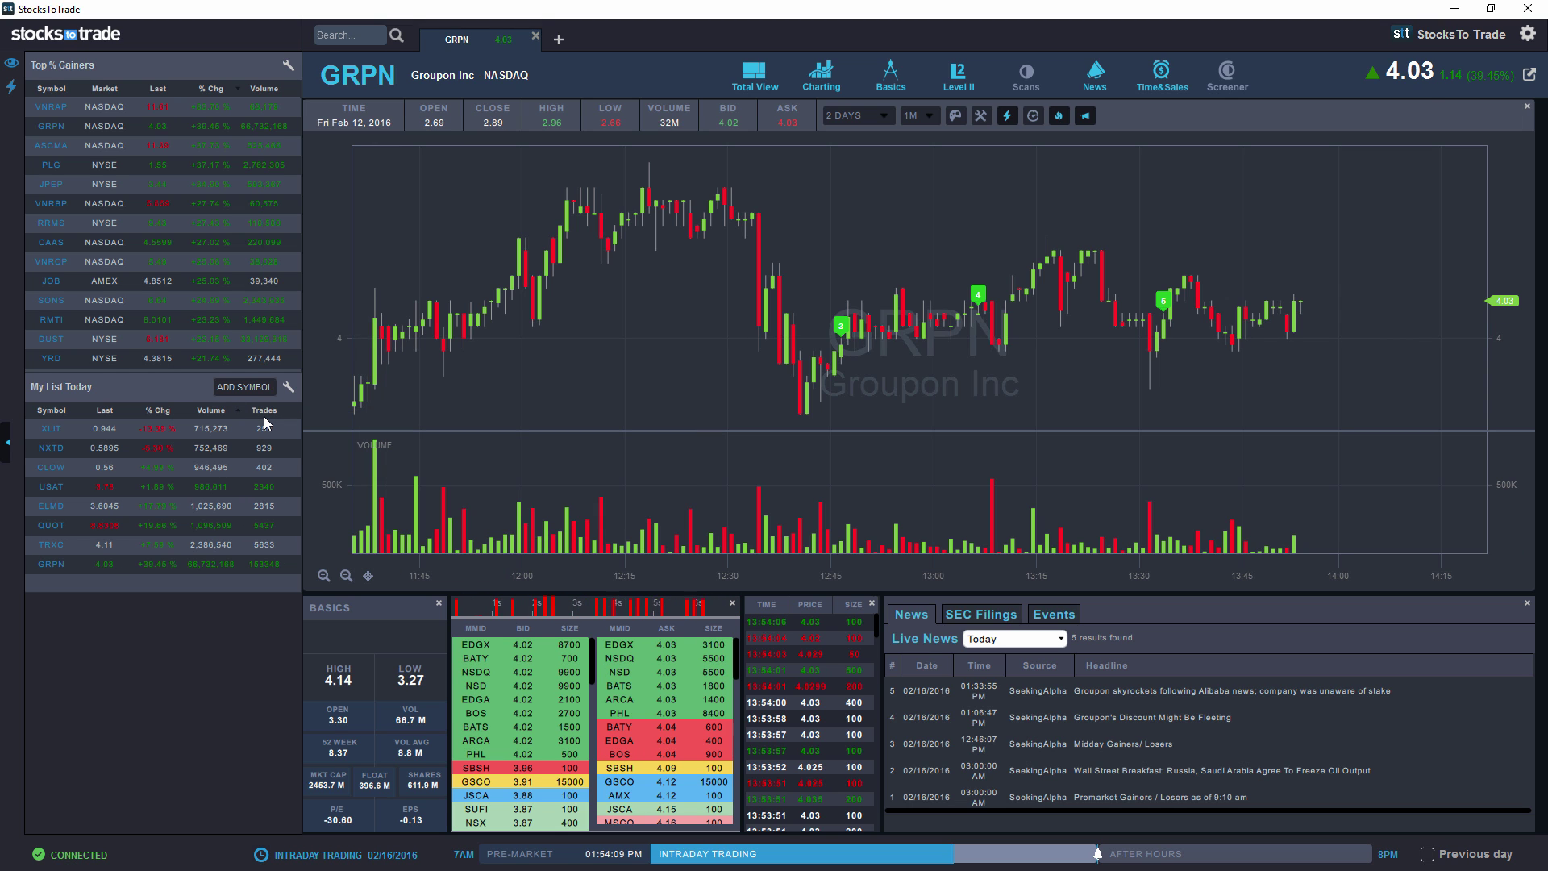
# Step: Sort My List Today by Trades and view TRXC's SEC filings and events list
pyautogui.click(265, 412)
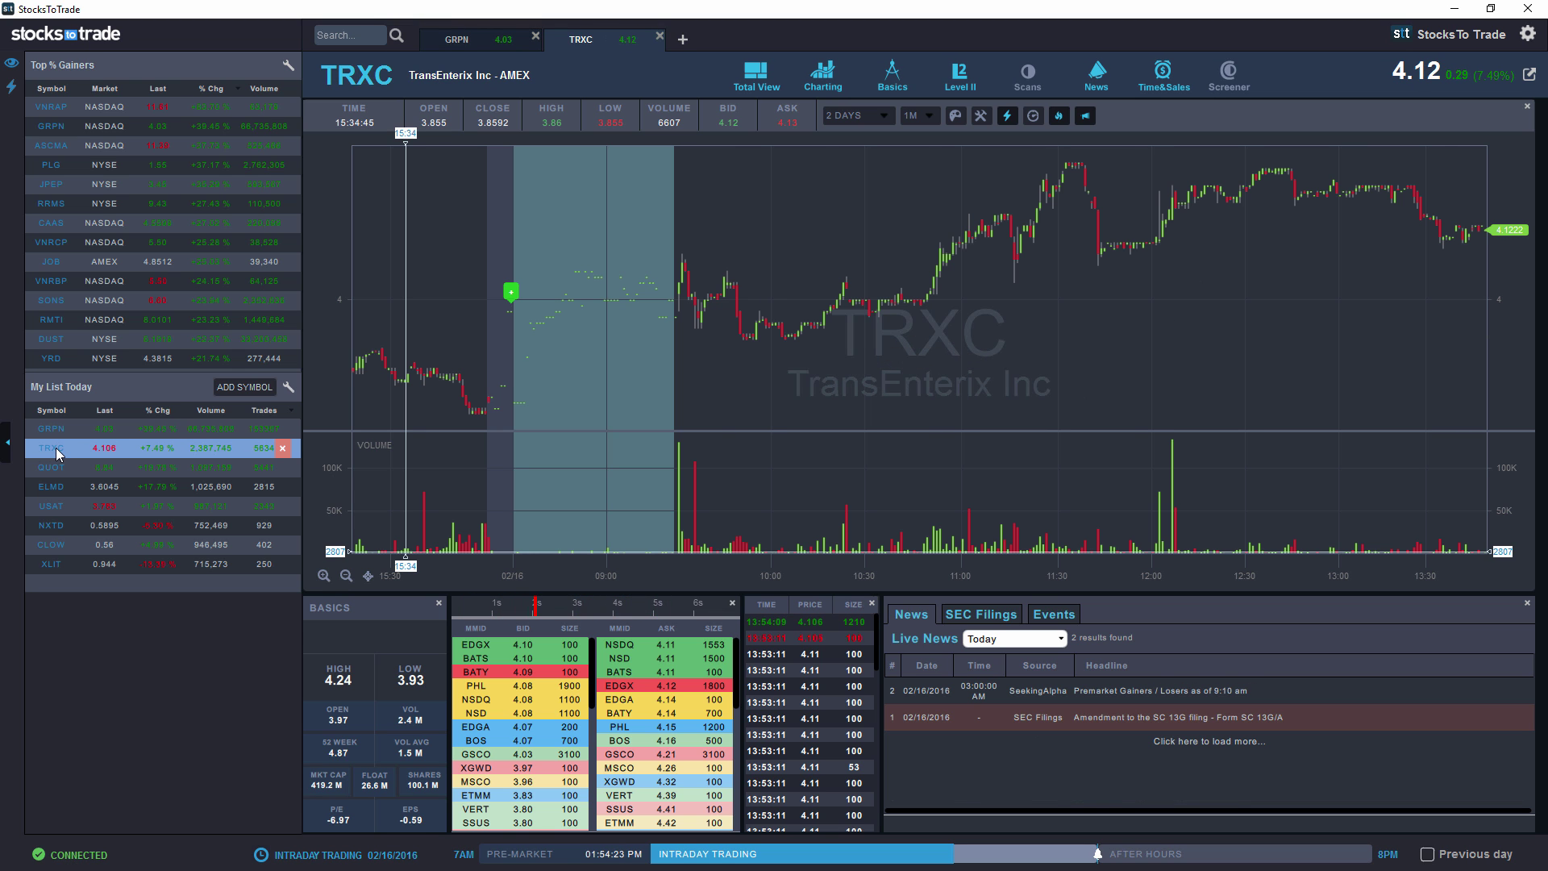
pyautogui.scroll(-4, 798, 329)
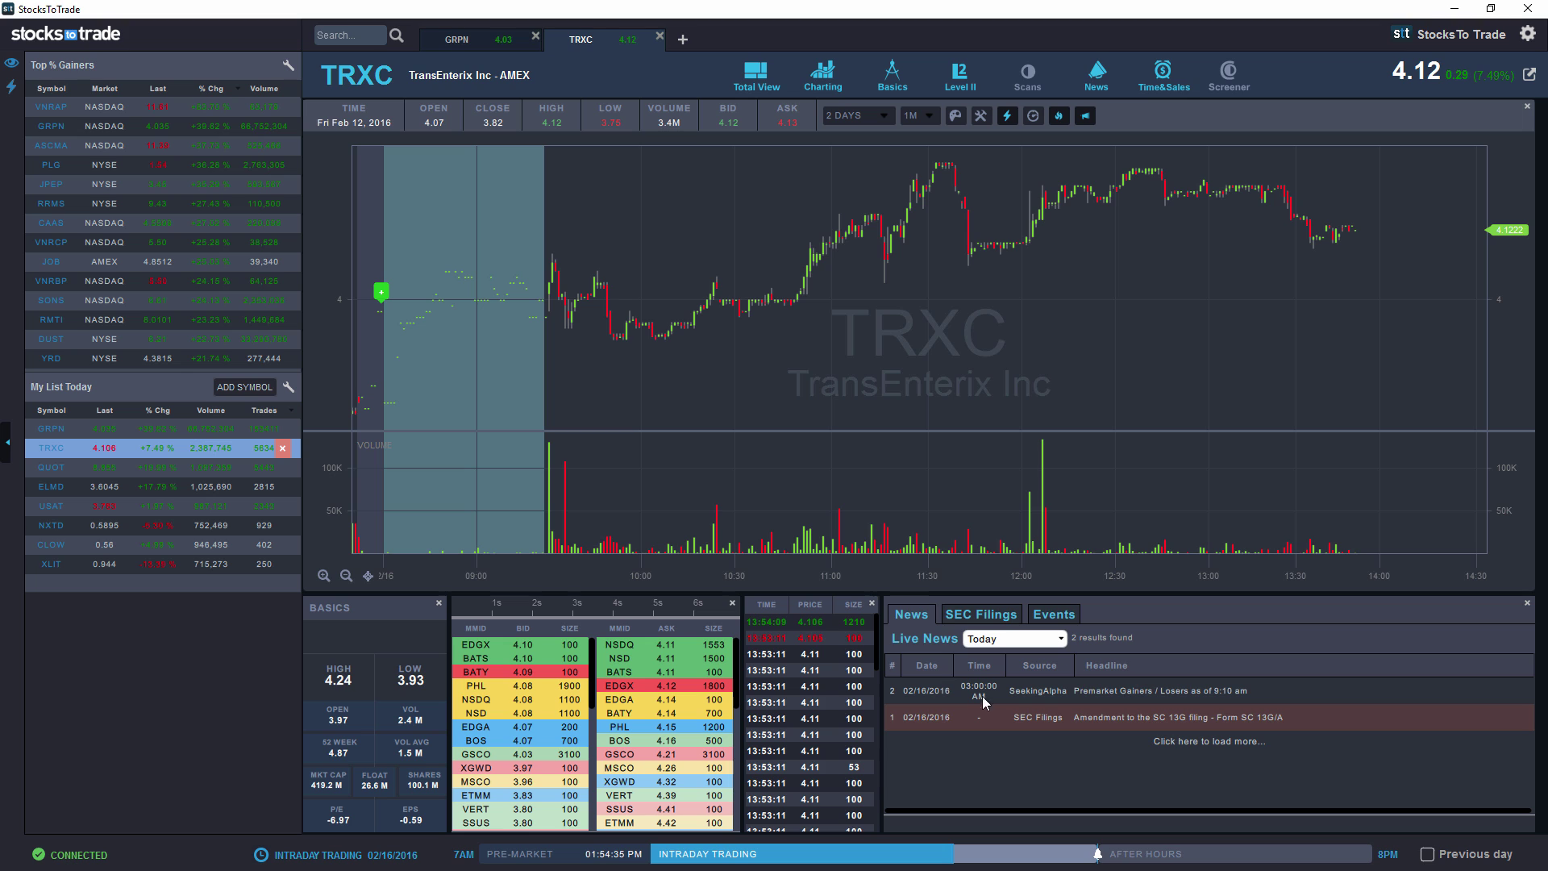
pyautogui.click(972, 623)
pyautogui.click(1054, 616)
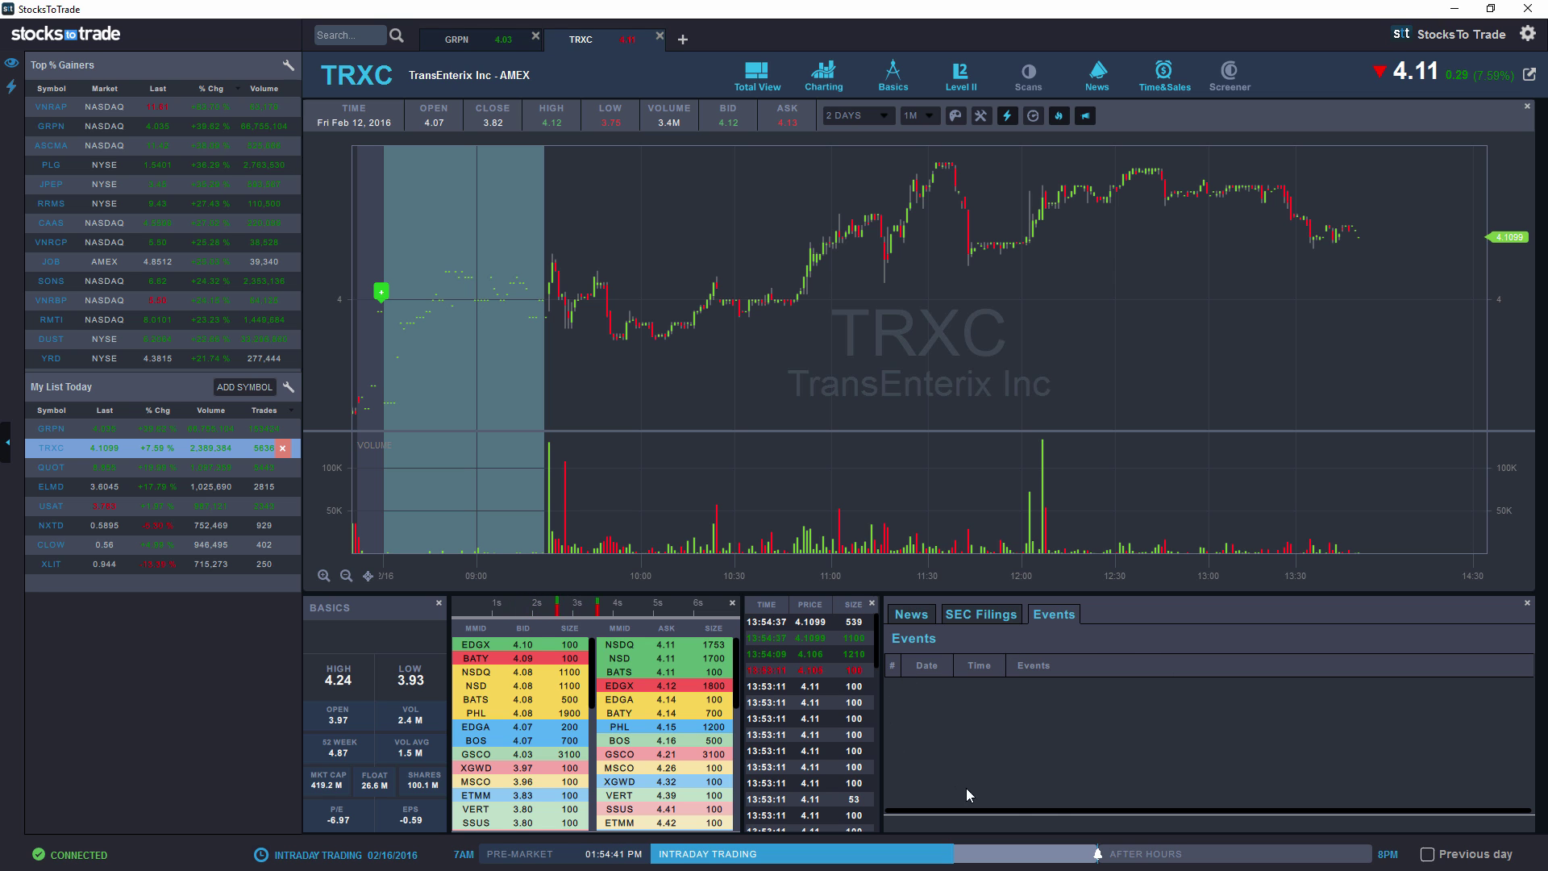
pyautogui.scroll(5, 1240, 303)
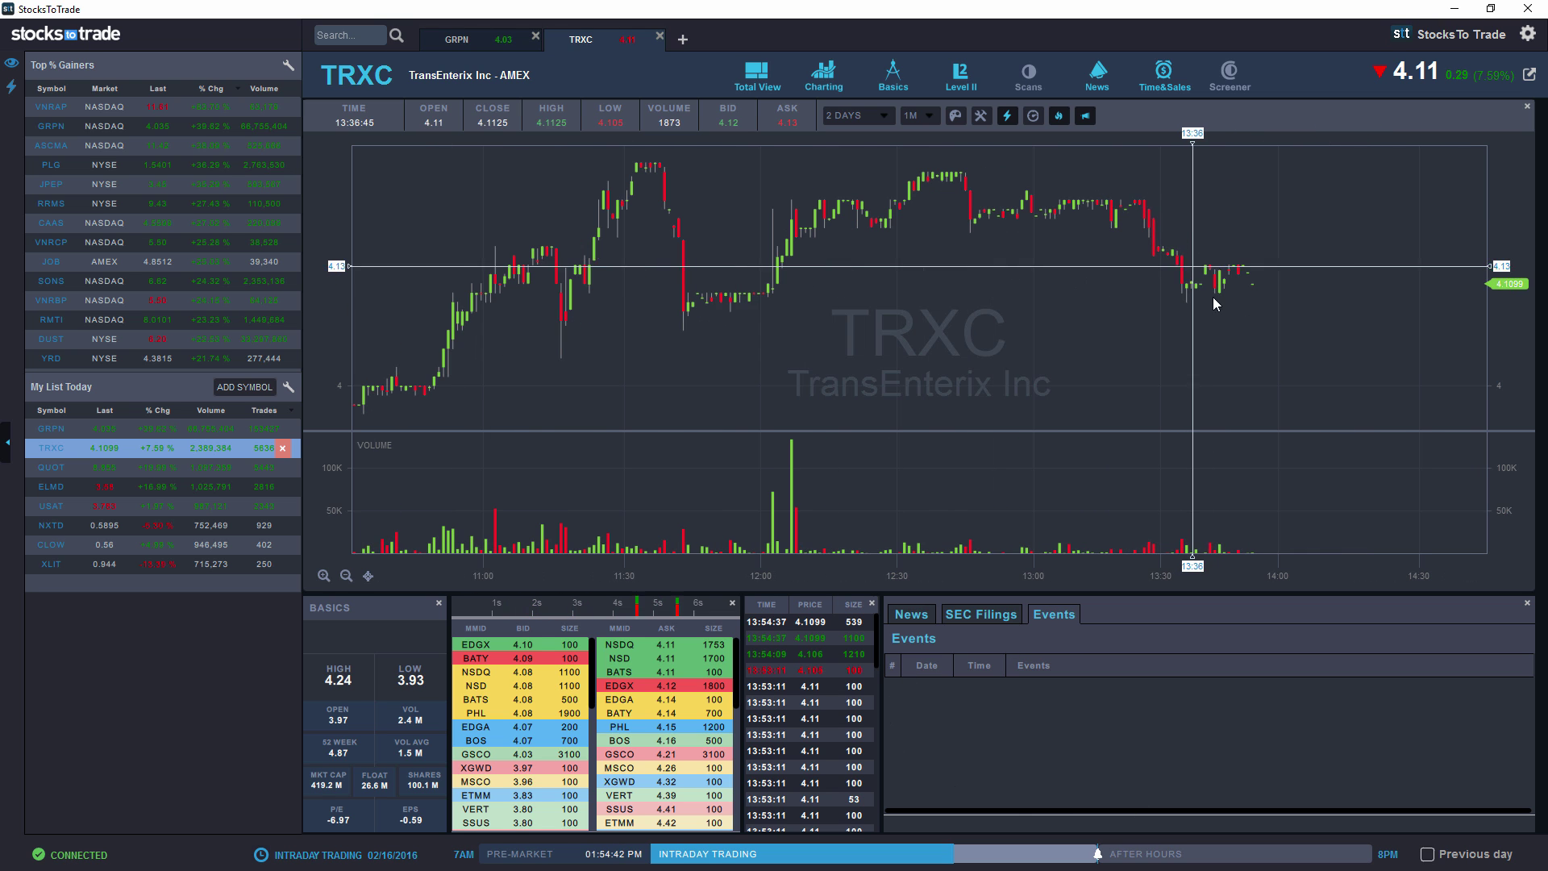
# Step: Pan the TRXC chart back to the open and pre-market, then return to GRPN's chart
pyautogui.moveTo(1188, 273); pyautogui.dragTo(985, 272)
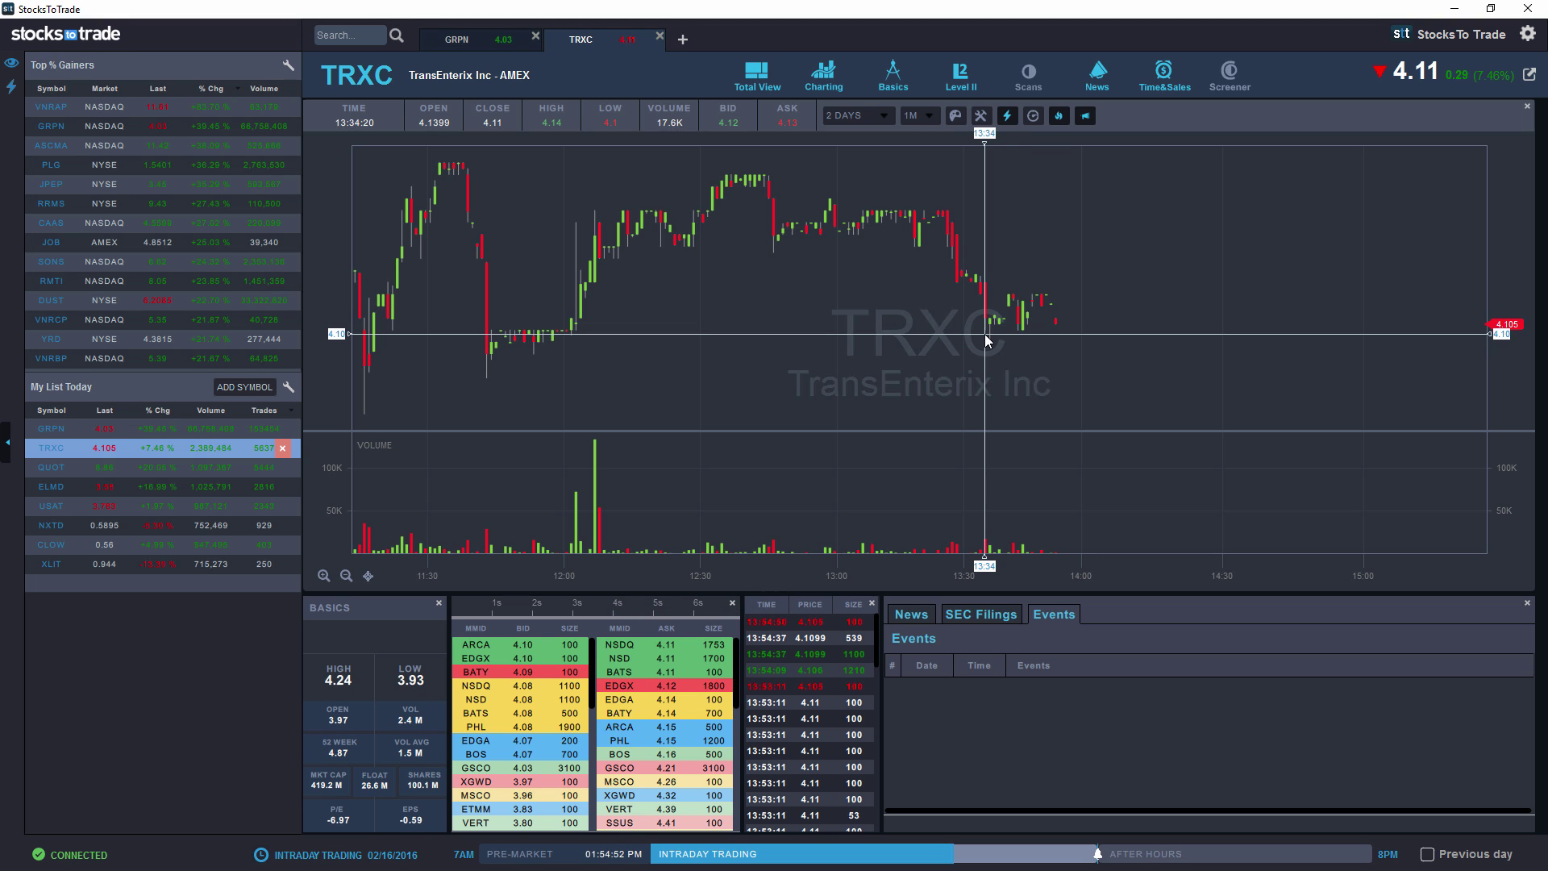
pyautogui.scroll(-2, 792, 351)
pyautogui.moveTo(792, 352); pyautogui.dragTo(923, 320)
pyautogui.moveTo(801, 352)
pyautogui.mouseDown()
pyautogui.moveTo(887, 323)
pyautogui.moveTo(1234, 283)
pyautogui.mouseUp()
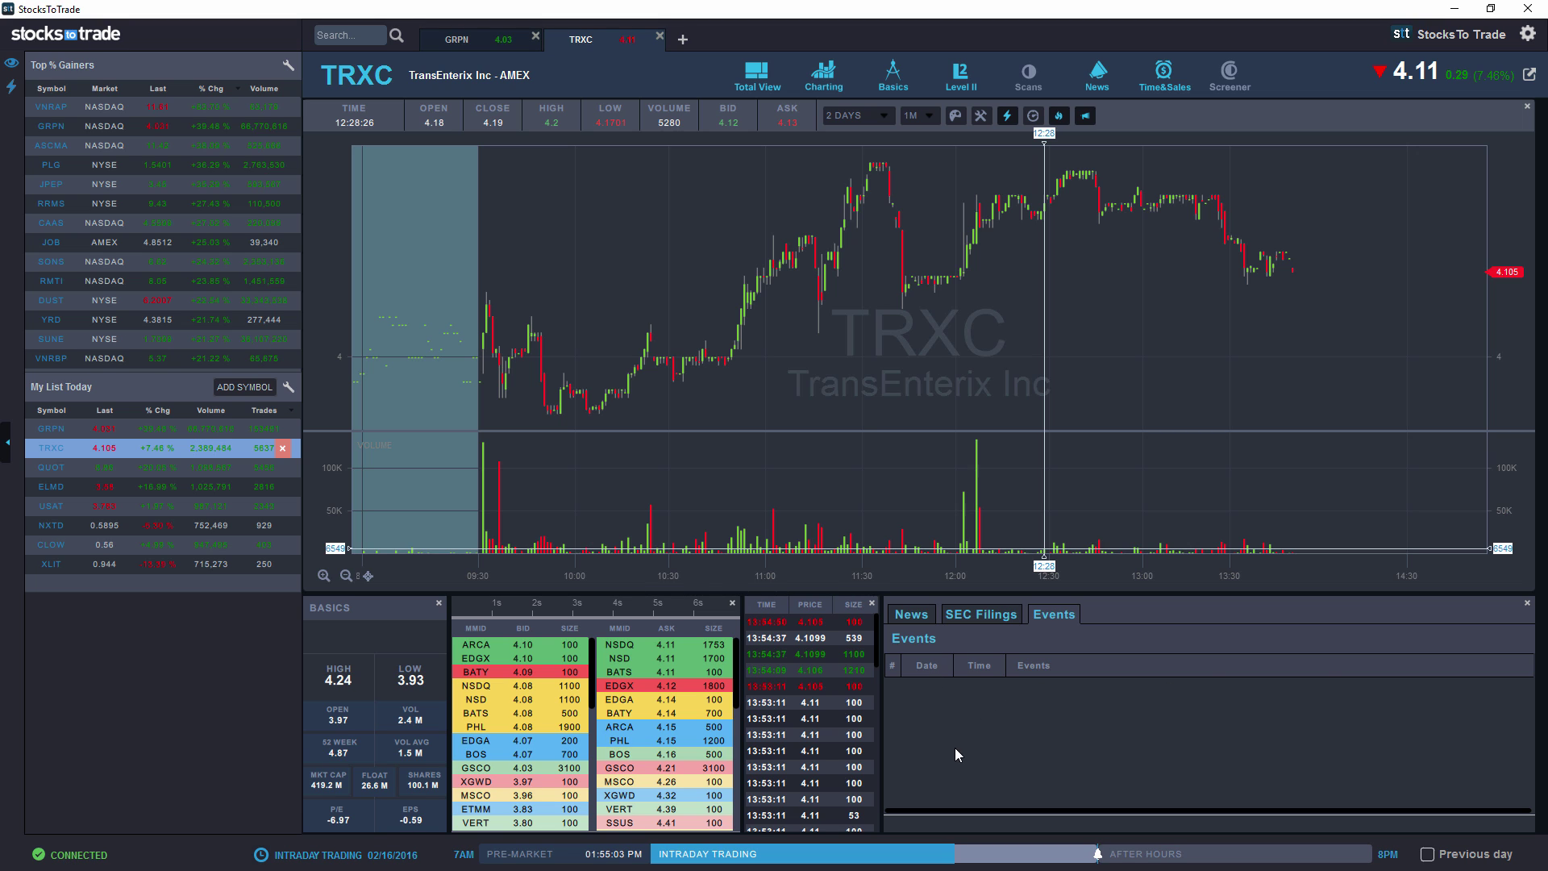
pyautogui.click(912, 614)
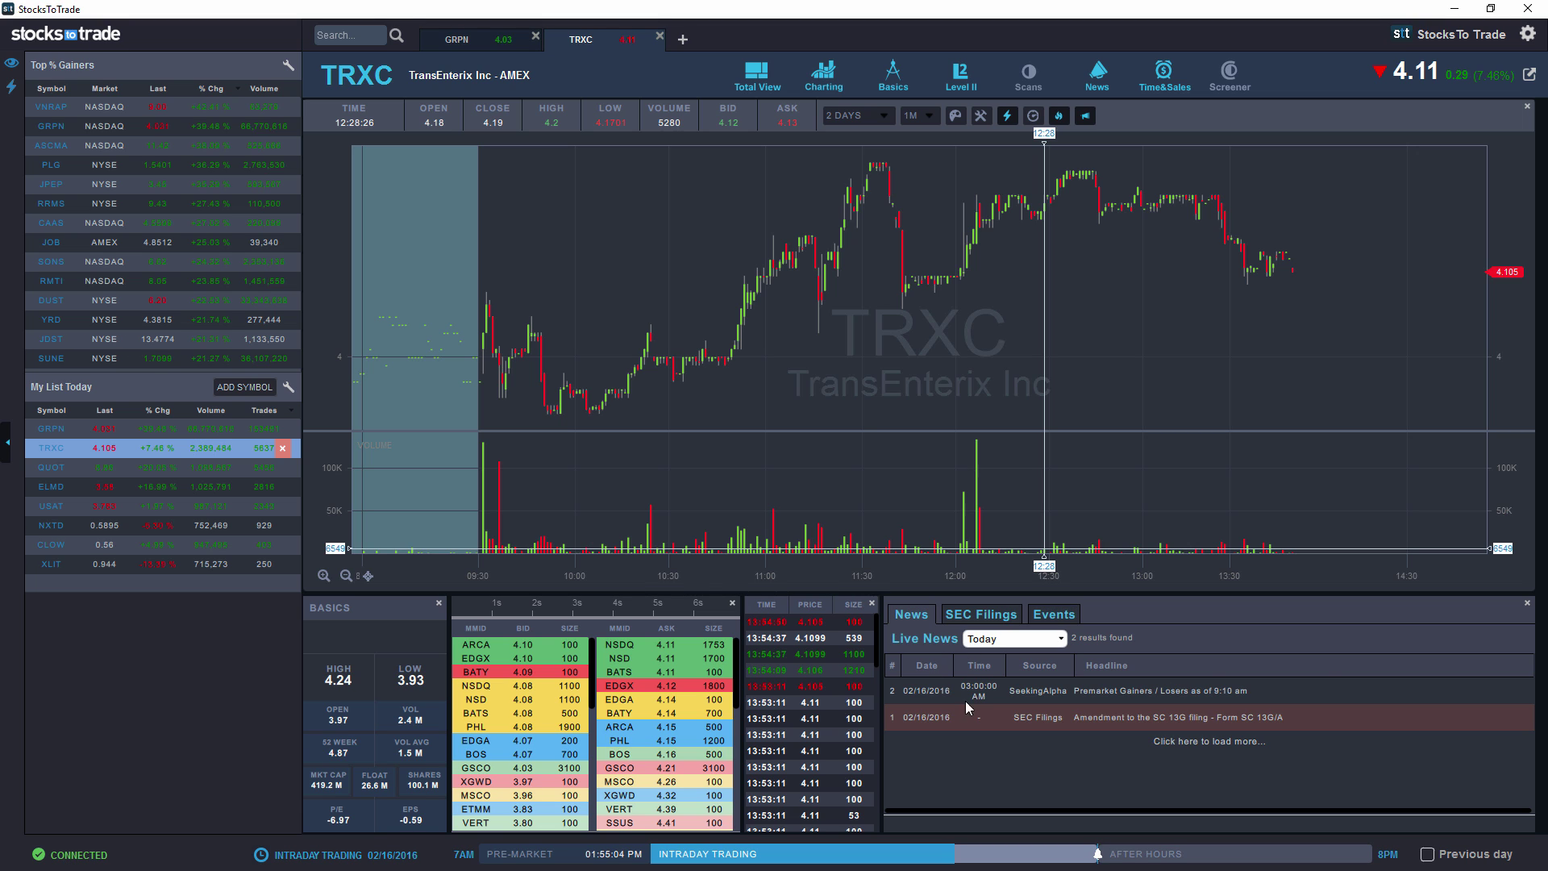
pyautogui.click(1053, 616)
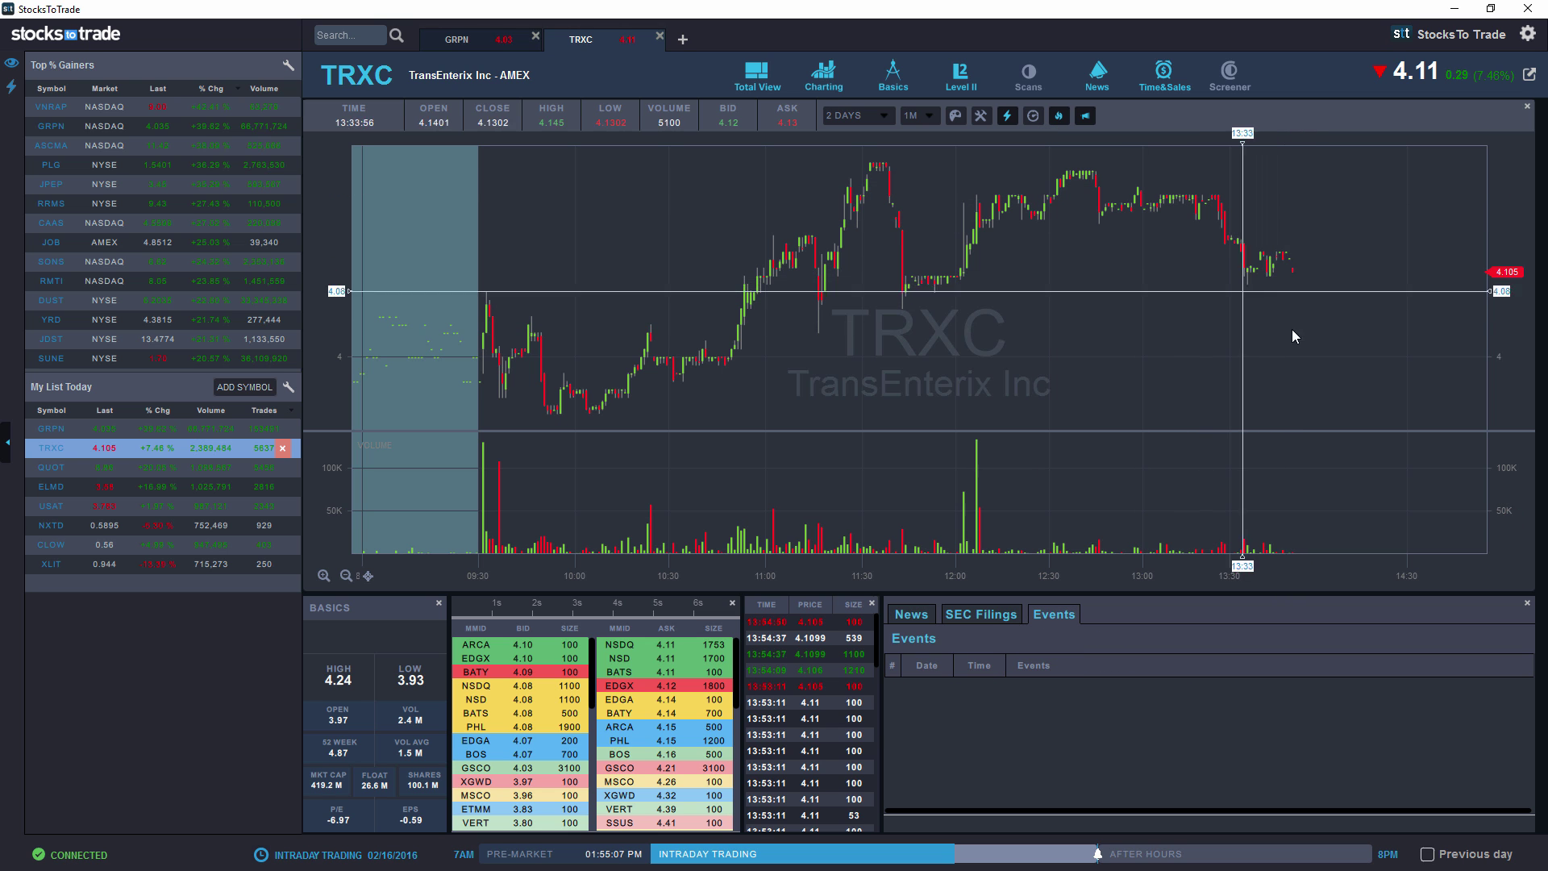
pyautogui.click(475, 47)
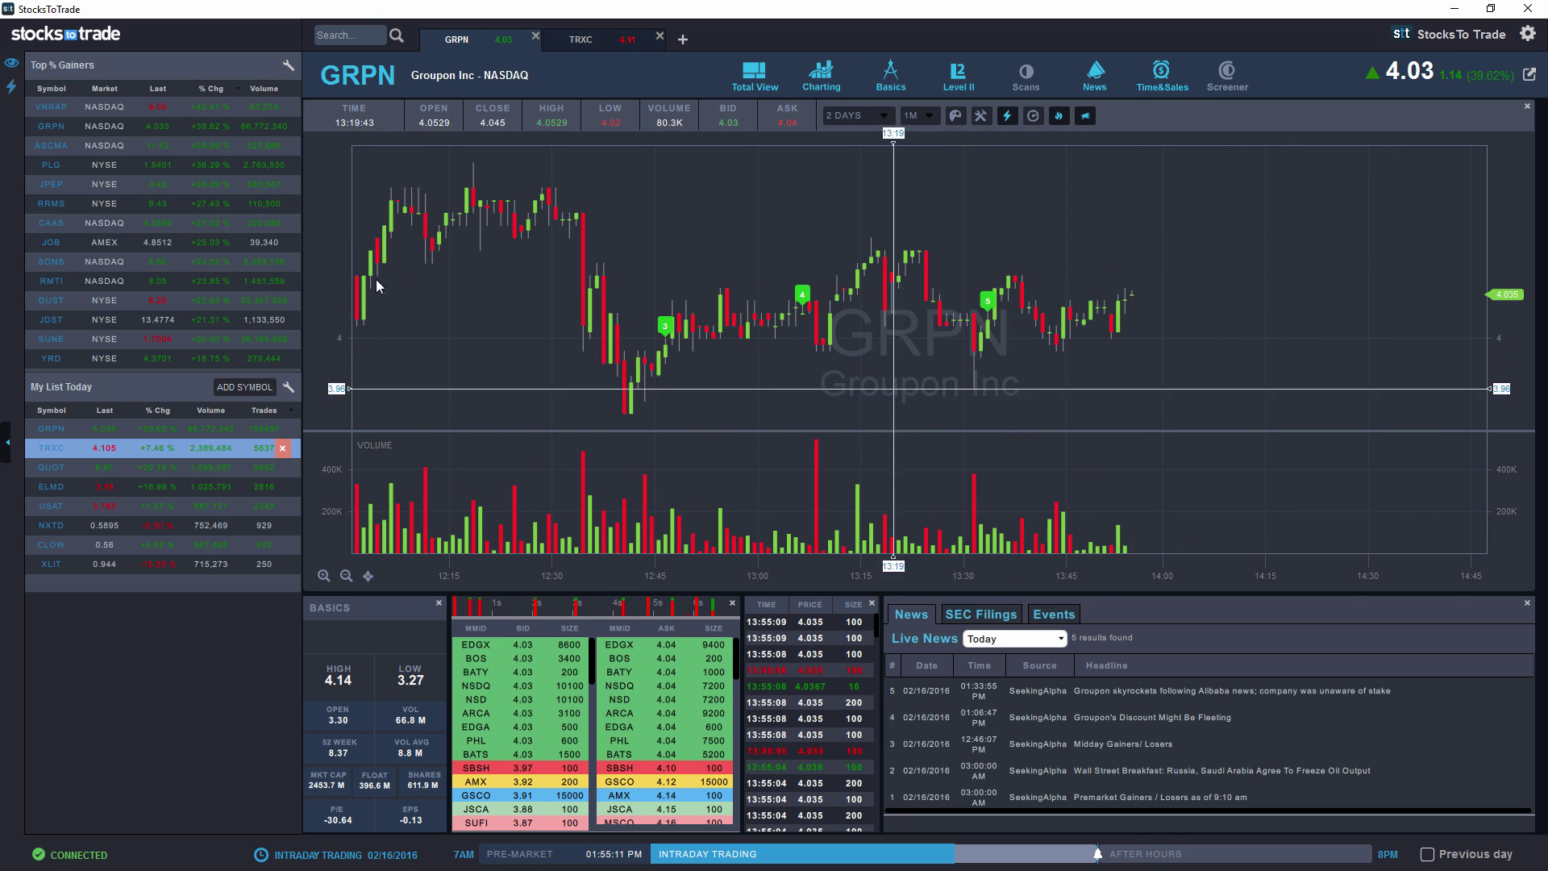
# Step: Pick GRPN in My List Today, sort gainers by volume, and zoom SUNE's chart into its latest candles
pyautogui.click(231, 433)
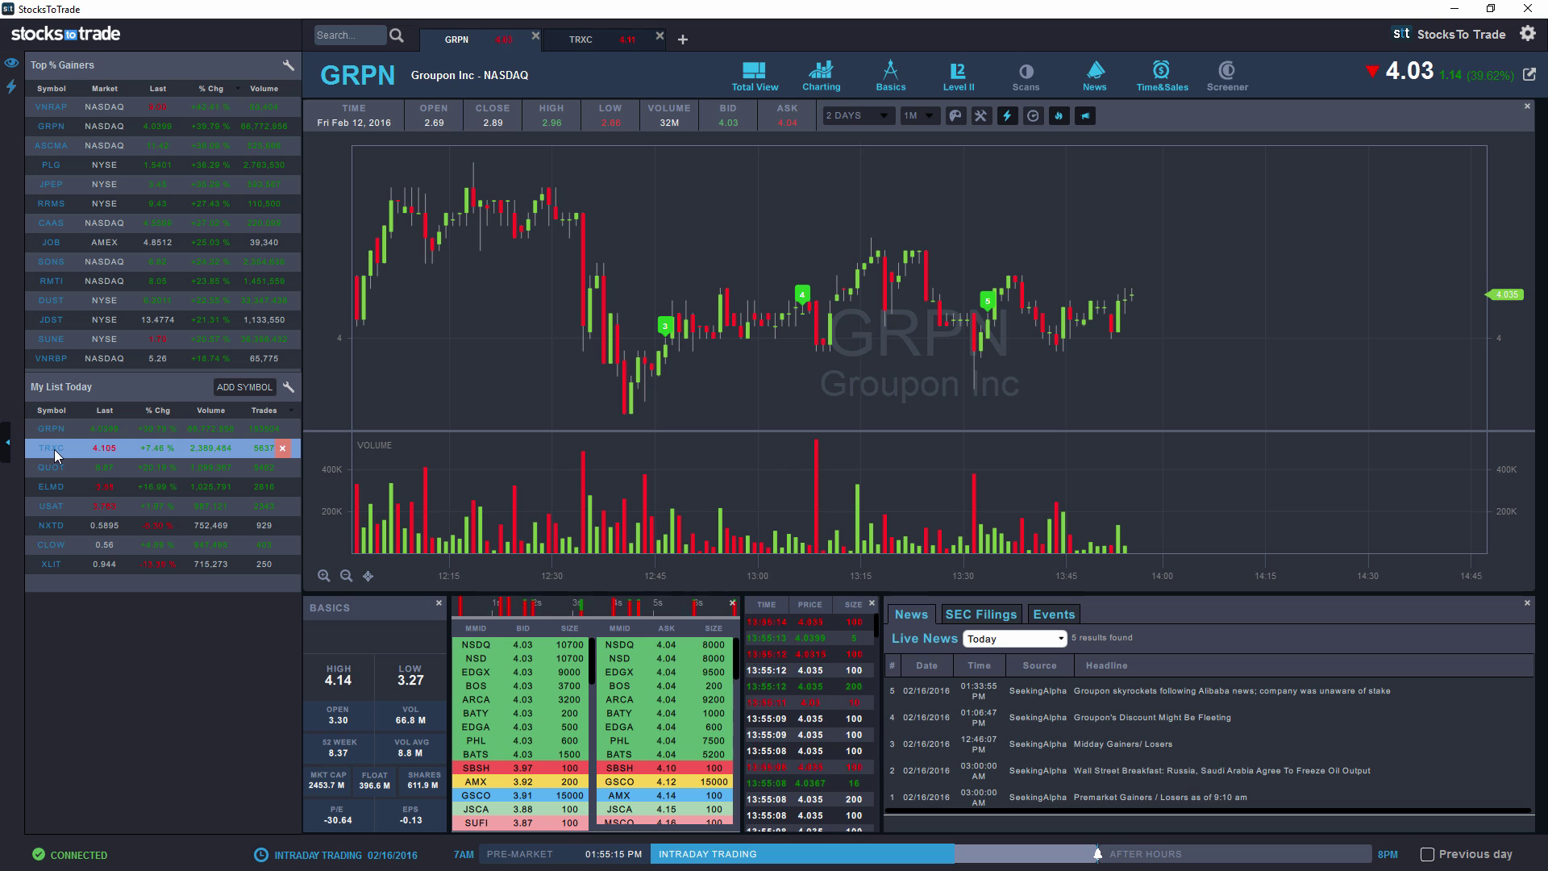
pyautogui.click(268, 88)
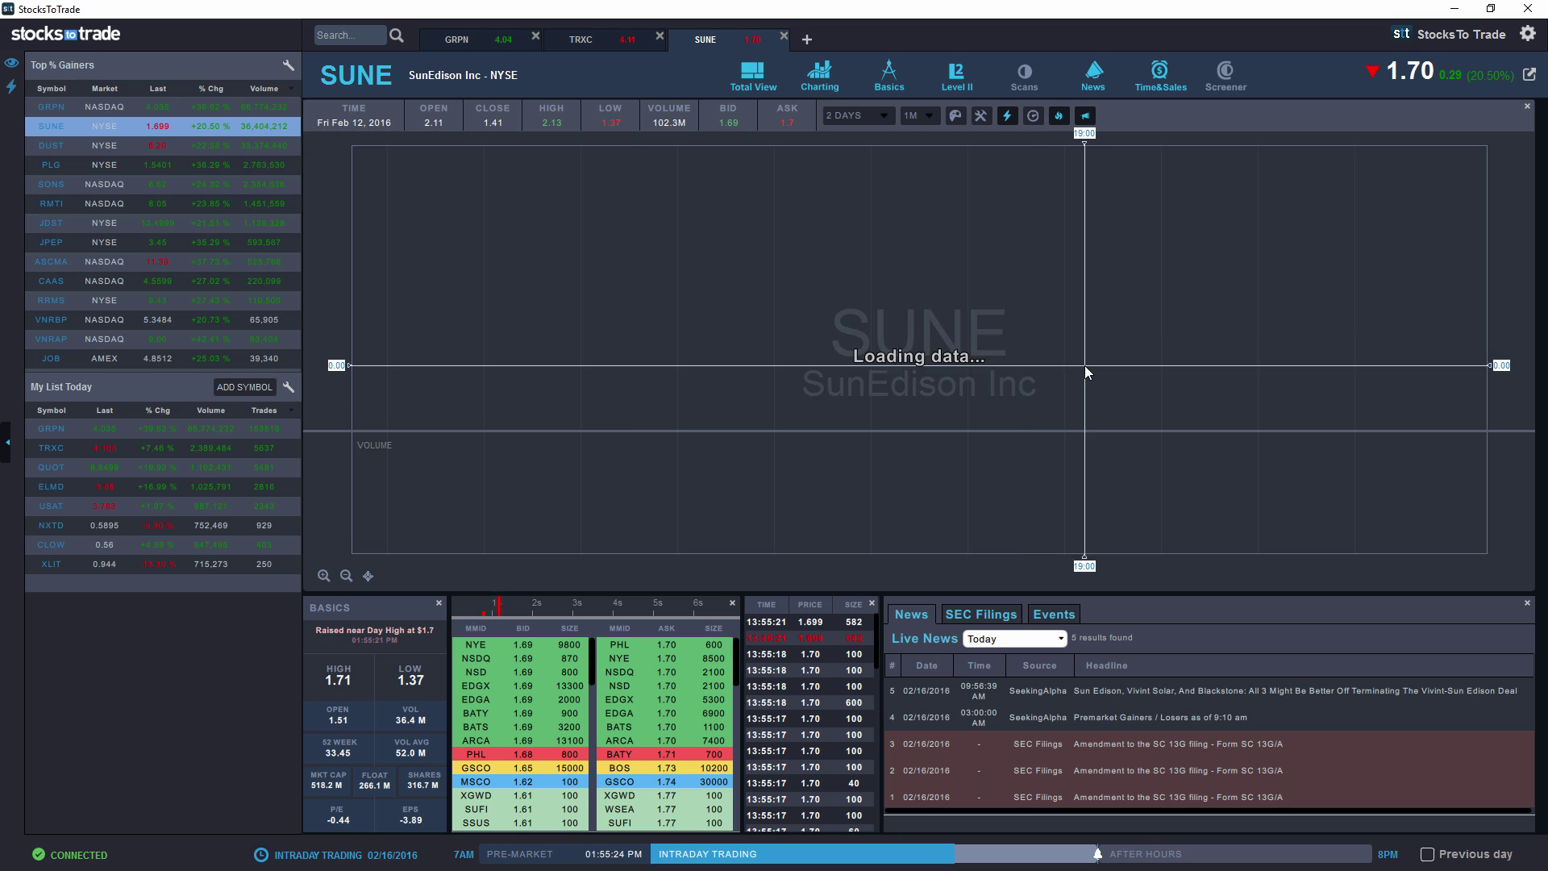
pyautogui.scroll(5, 896, 337)
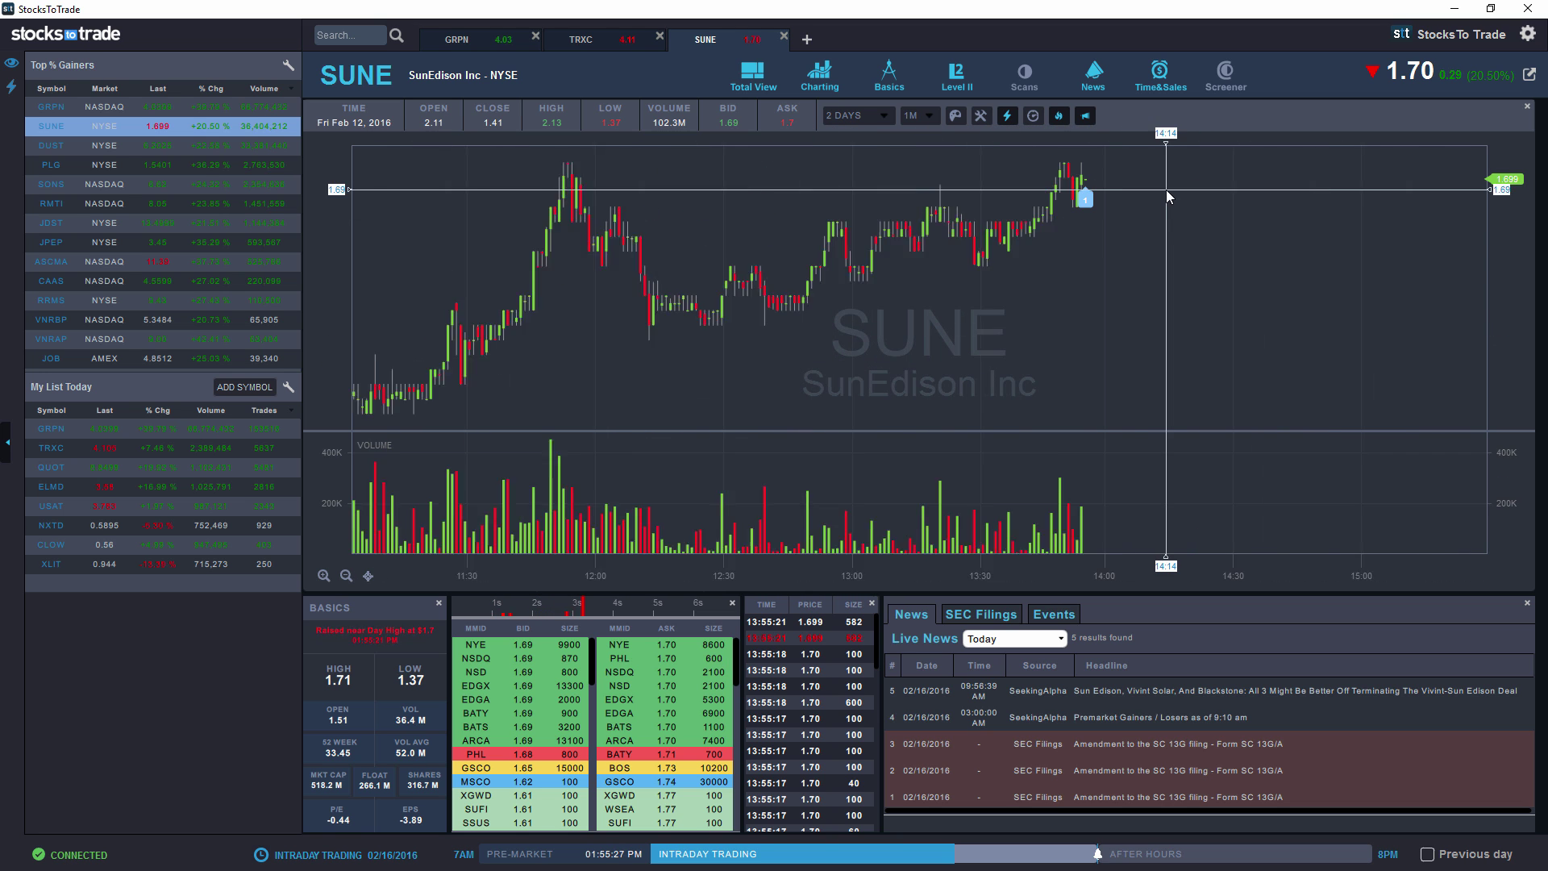
pyautogui.moveTo(1053, 210)
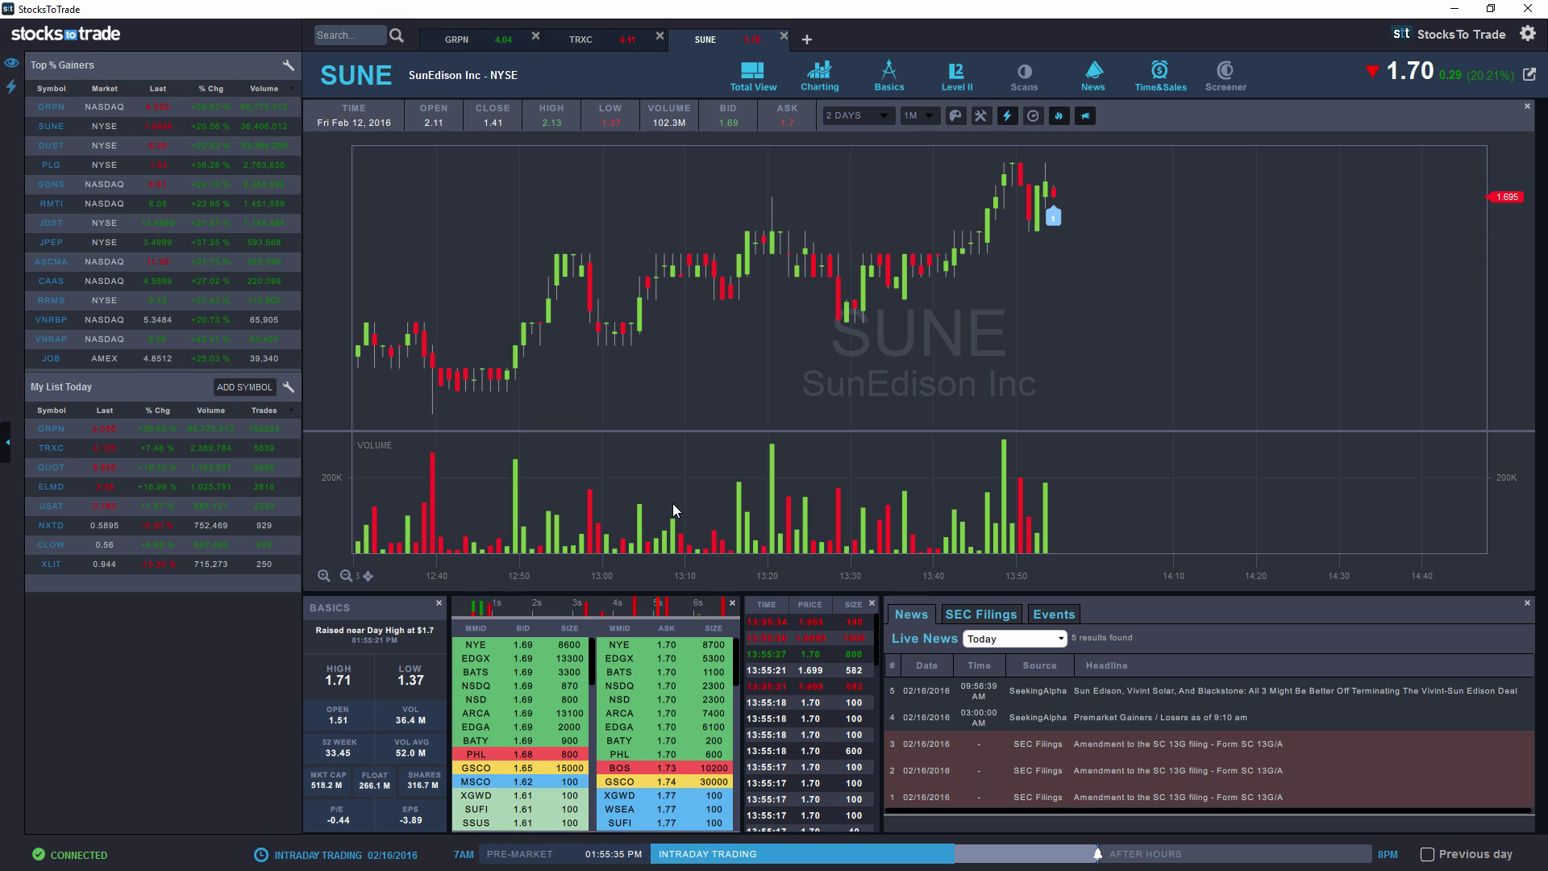
pyautogui.scroll(3, 866, 287)
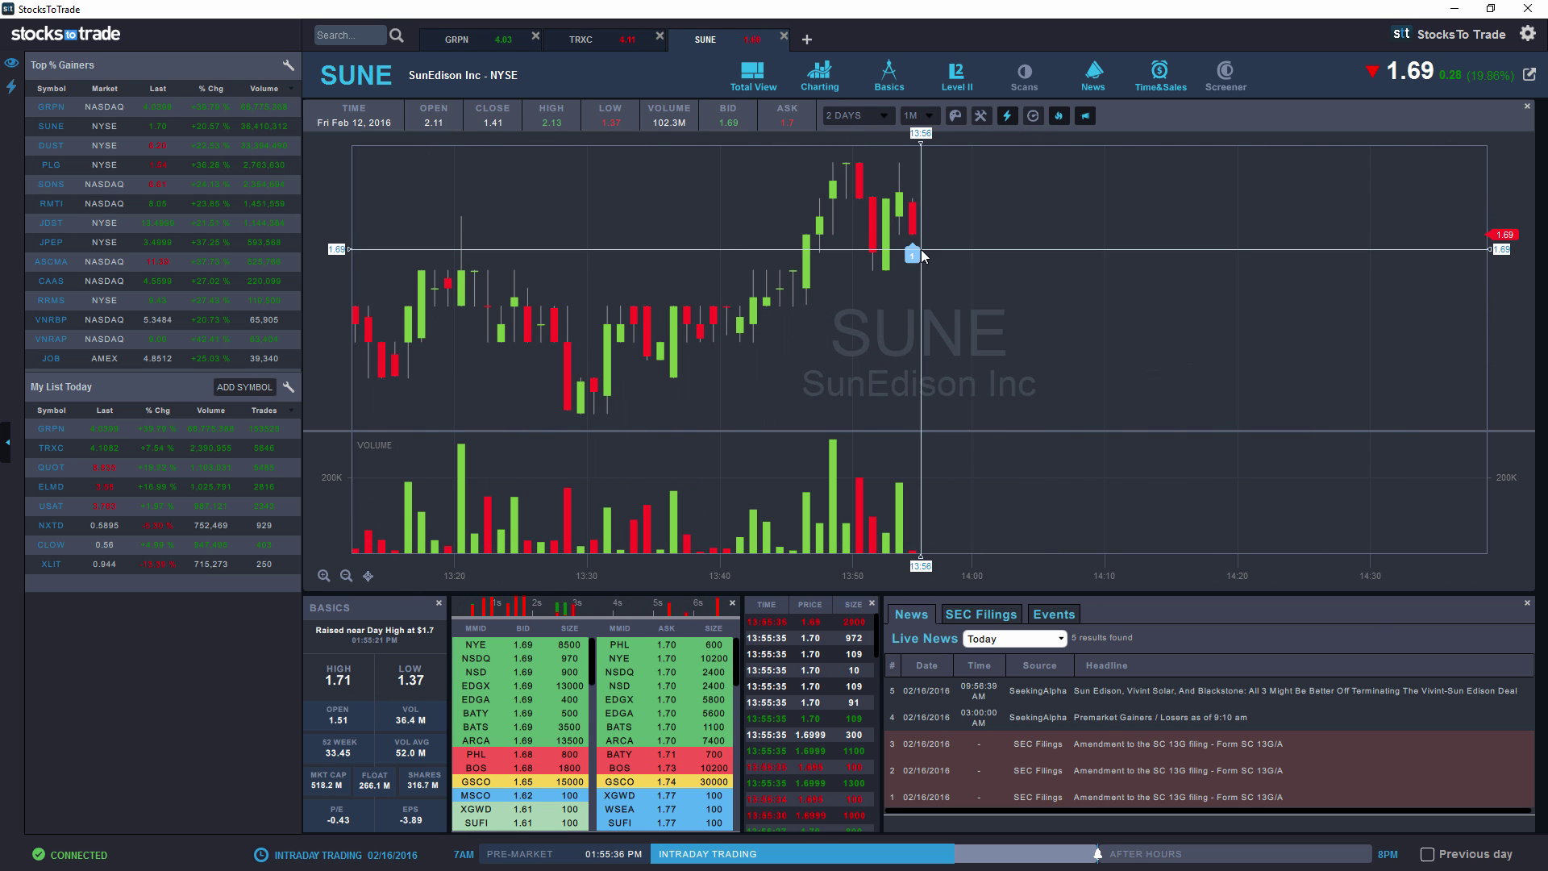
pyautogui.moveTo(917, 256)
pyautogui.scroll(3, 917, 256)
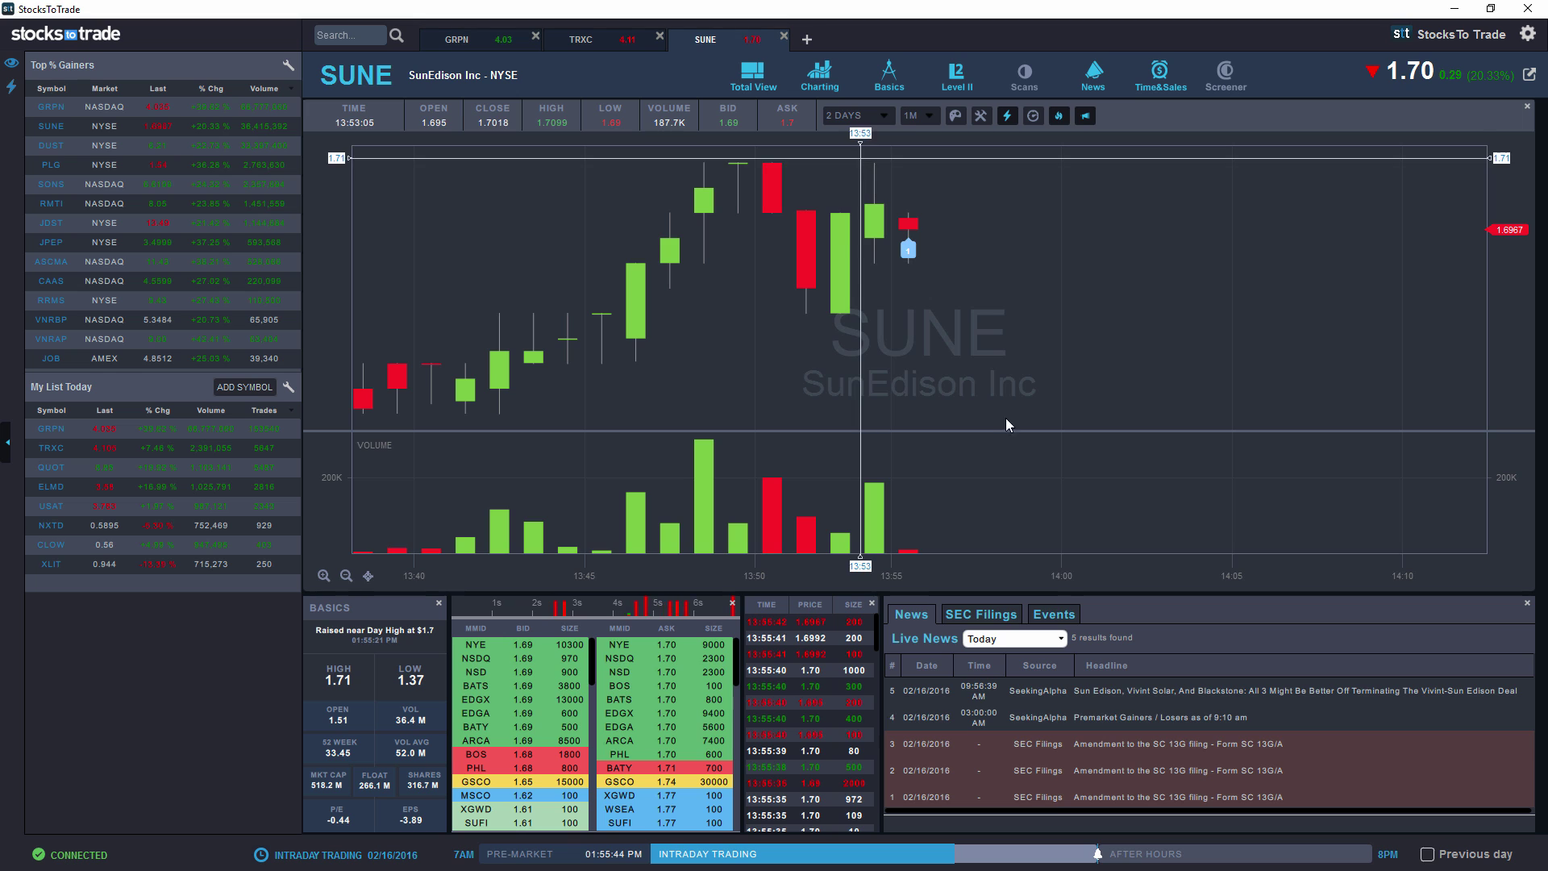
# Step: Show SUNE's events with the $1.7 near-day-high alert and zoom the chart out to the full session
pyautogui.click(1050, 615)
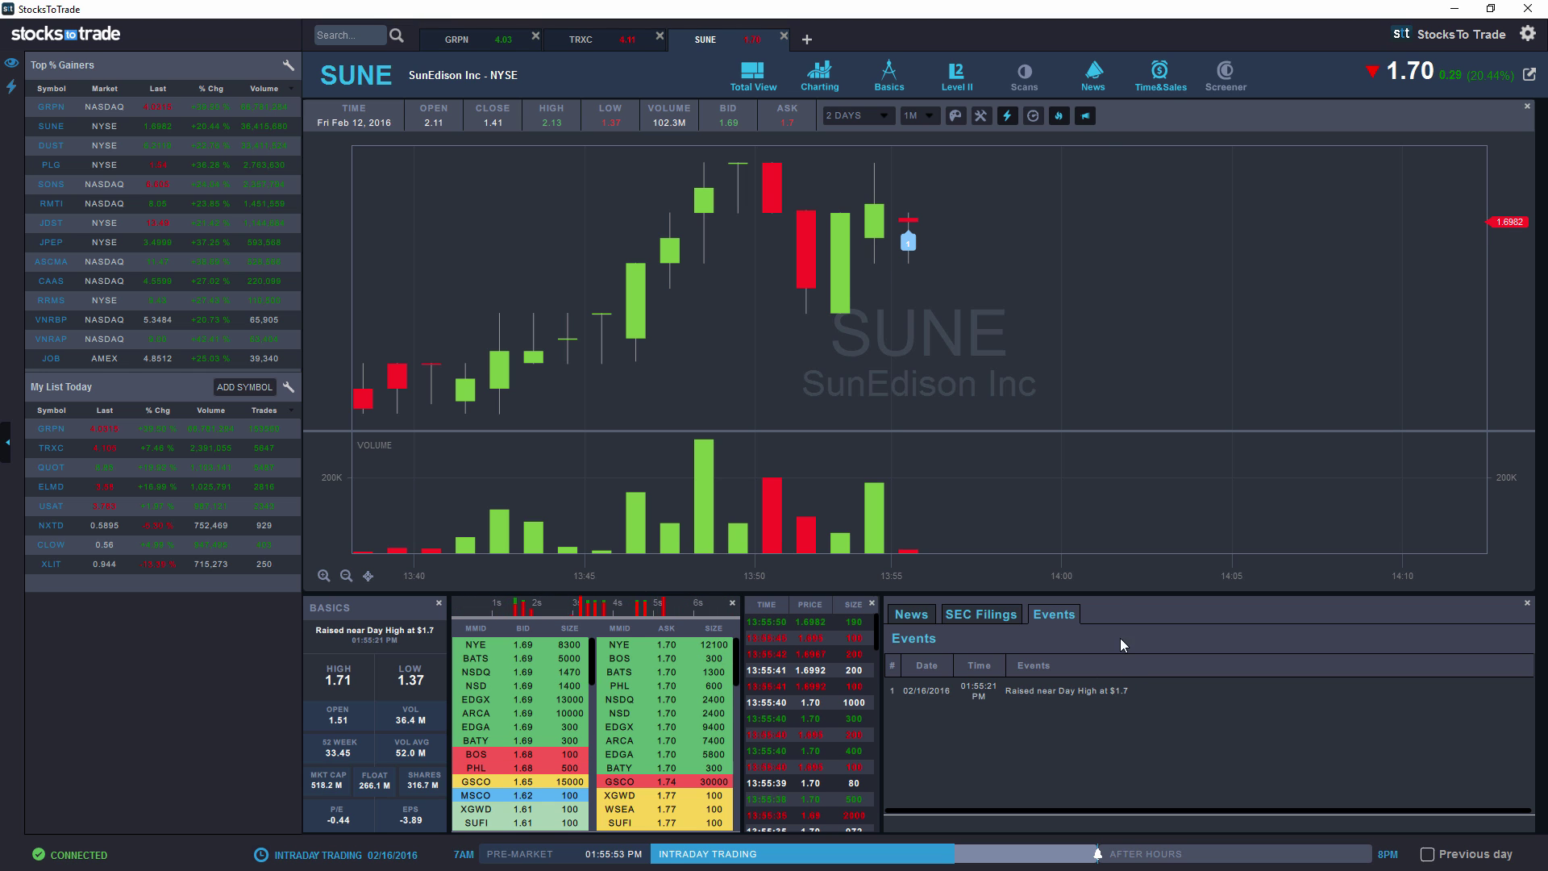
pyautogui.scroll(-2, 955, 320)
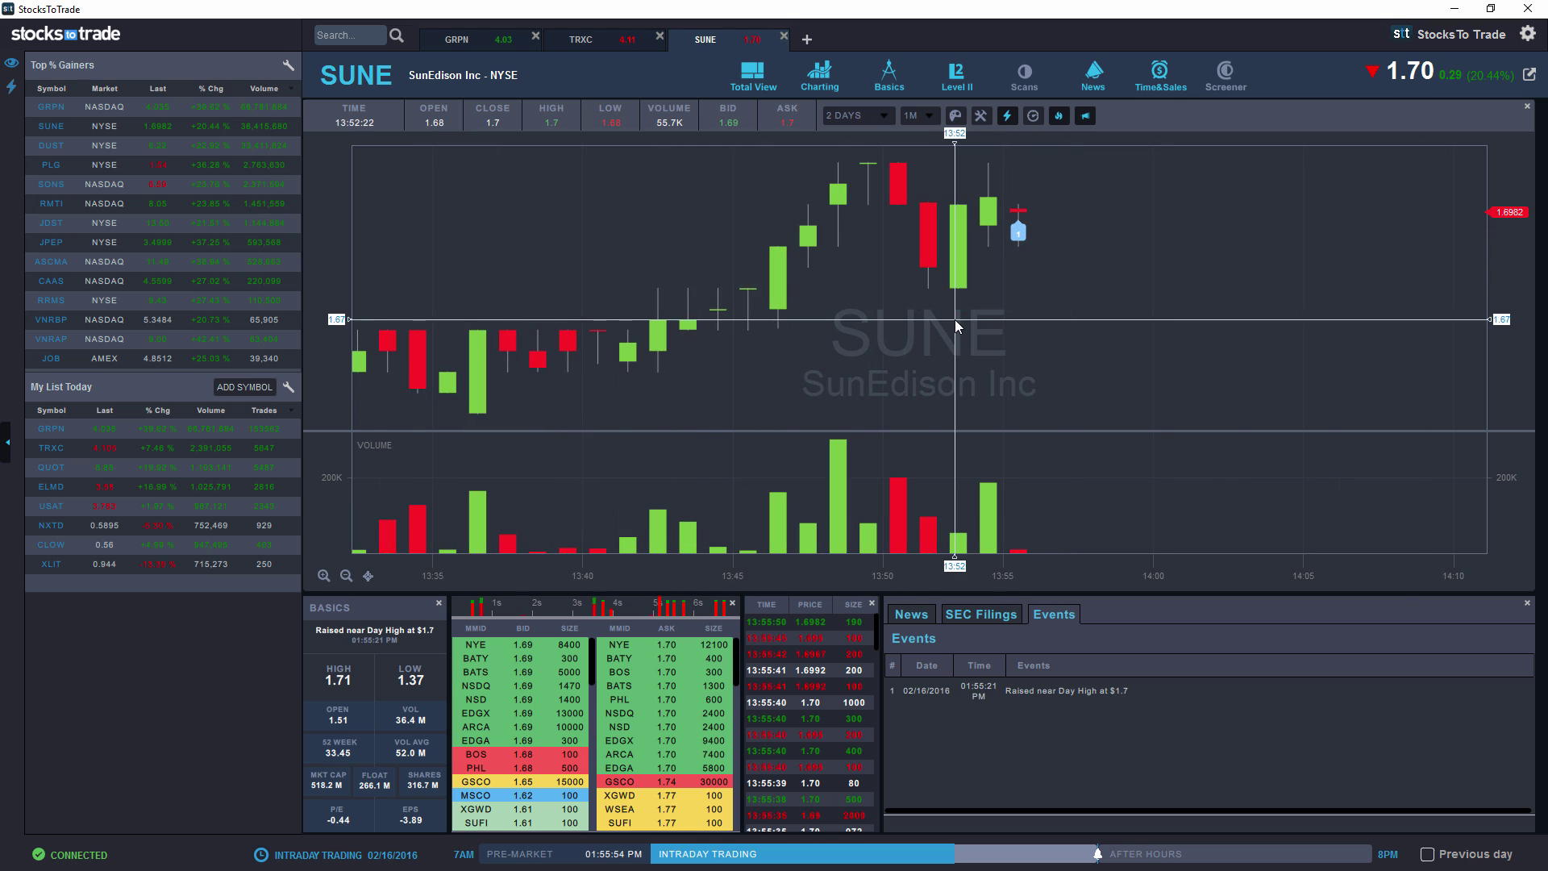
pyautogui.scroll(-2, 904, 303)
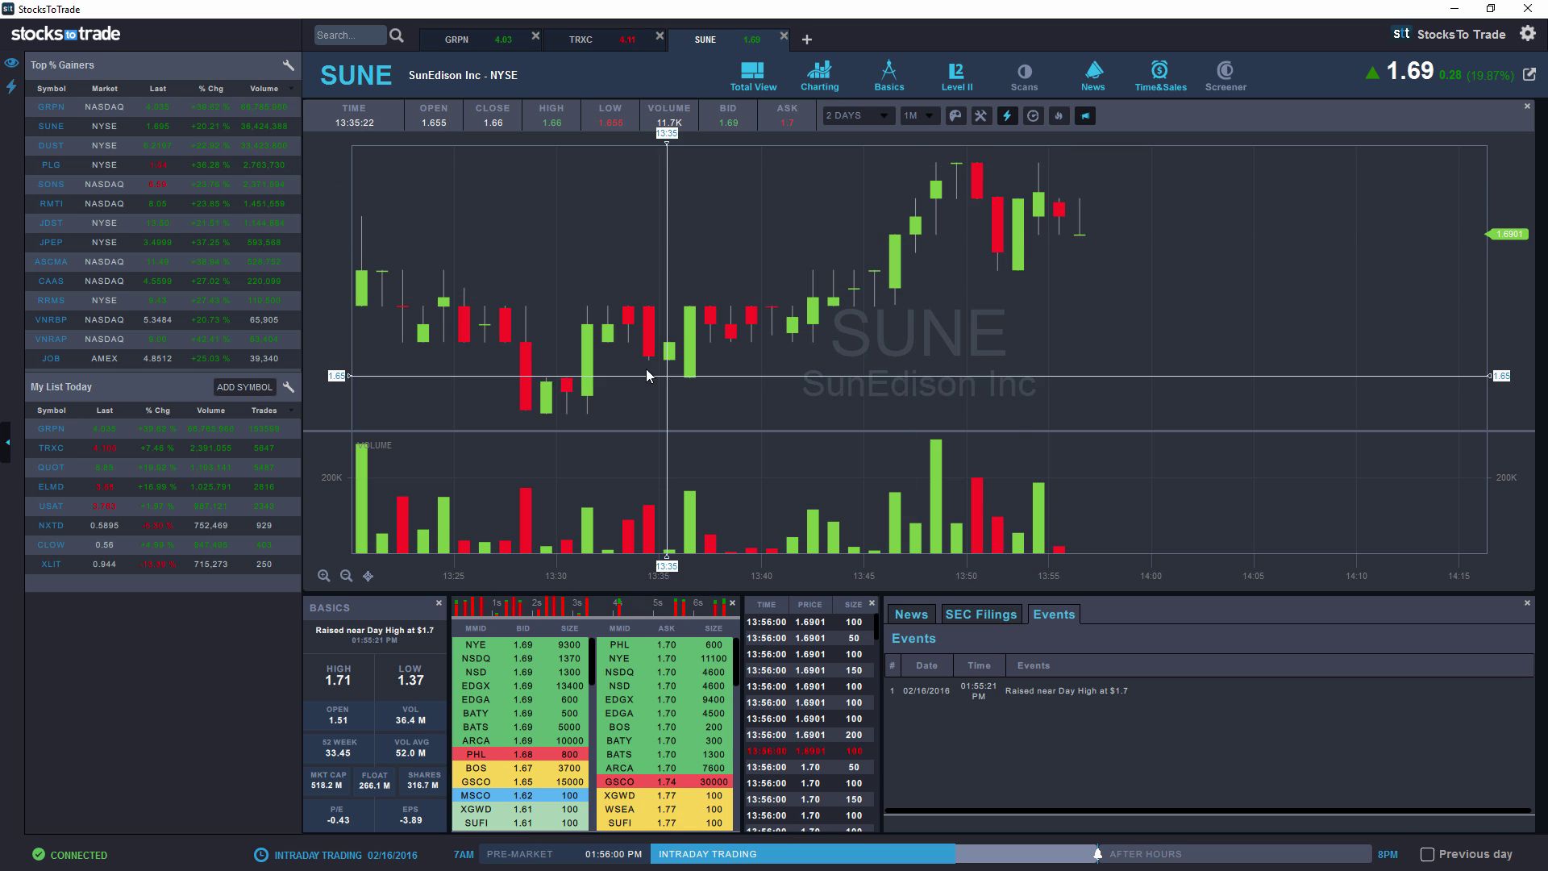
pyautogui.scroll(-4, 667, 338)
pyautogui.scroll(-5, 960, 297)
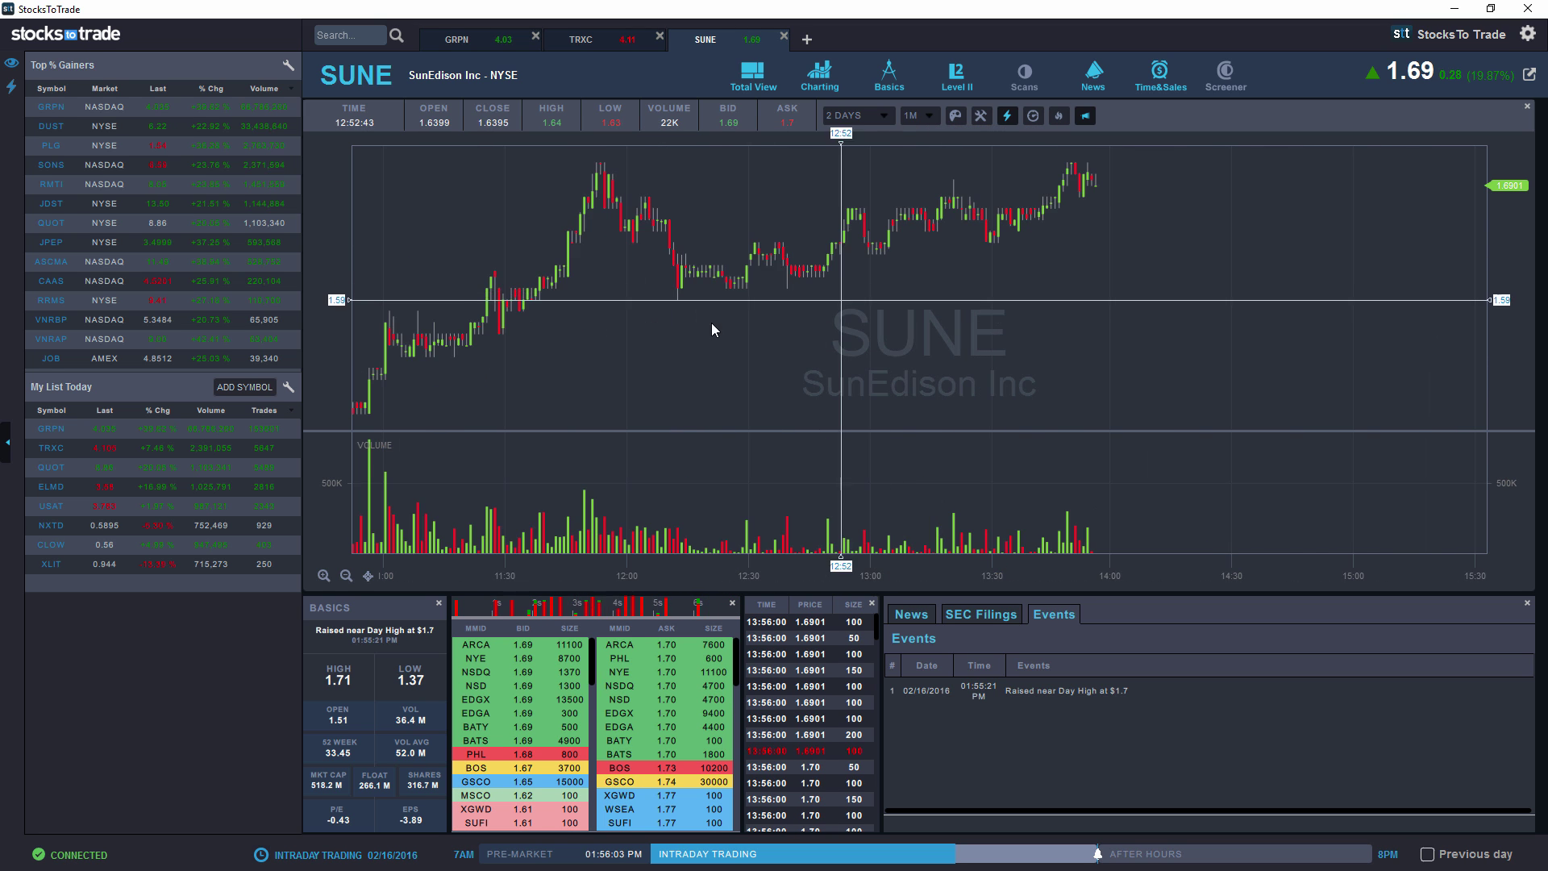
pyautogui.moveTo(540, 337)
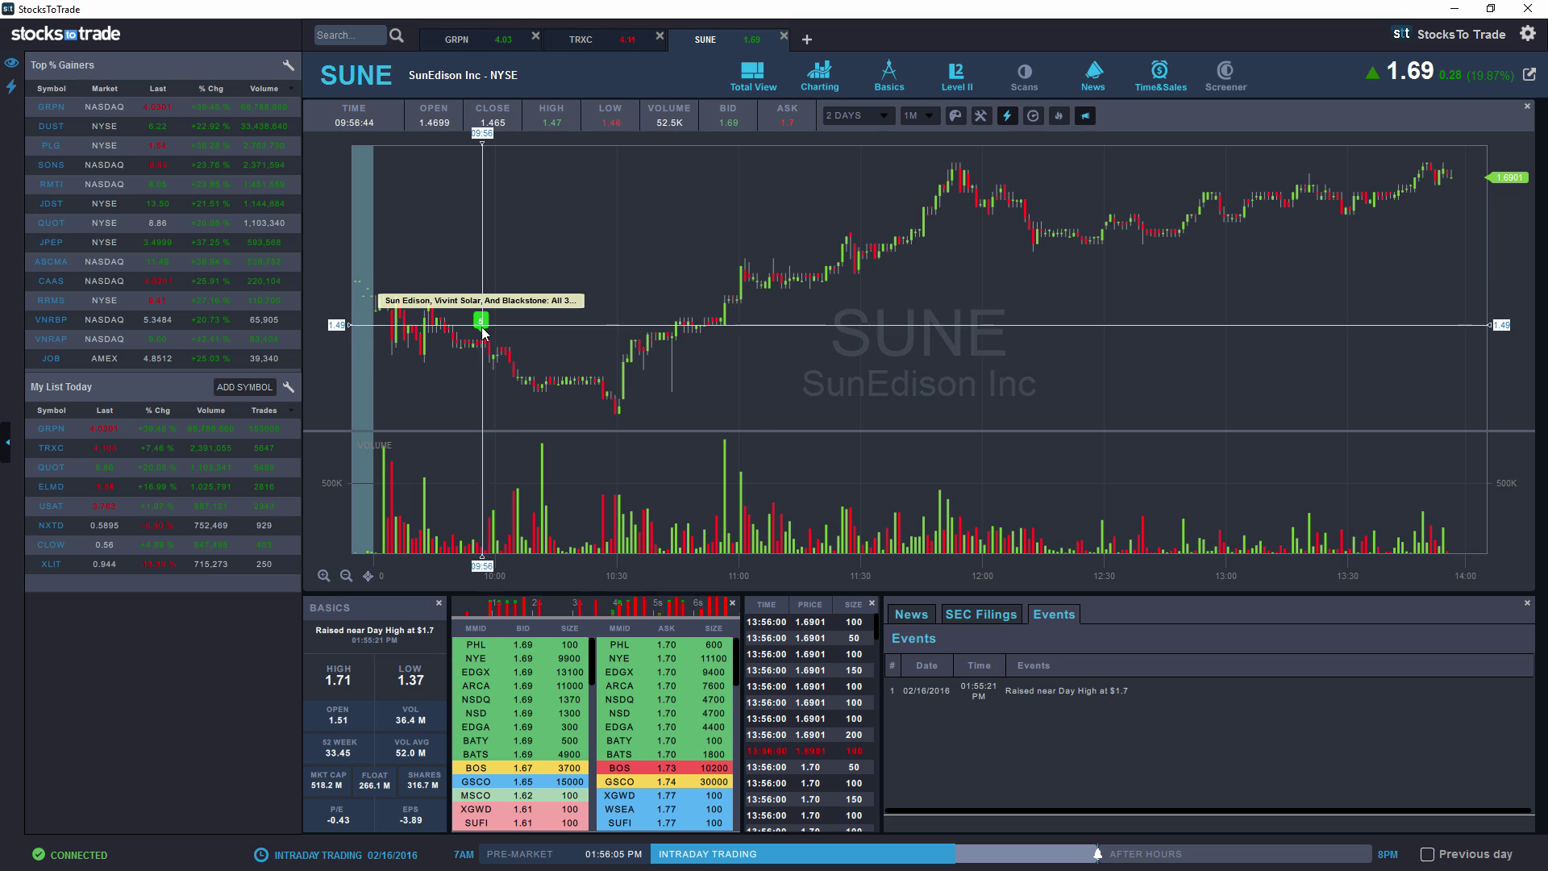
# Step: Turn on the SUNE chart's flame event markers while keeping its news markers displayed
pyautogui.click(1086, 118)
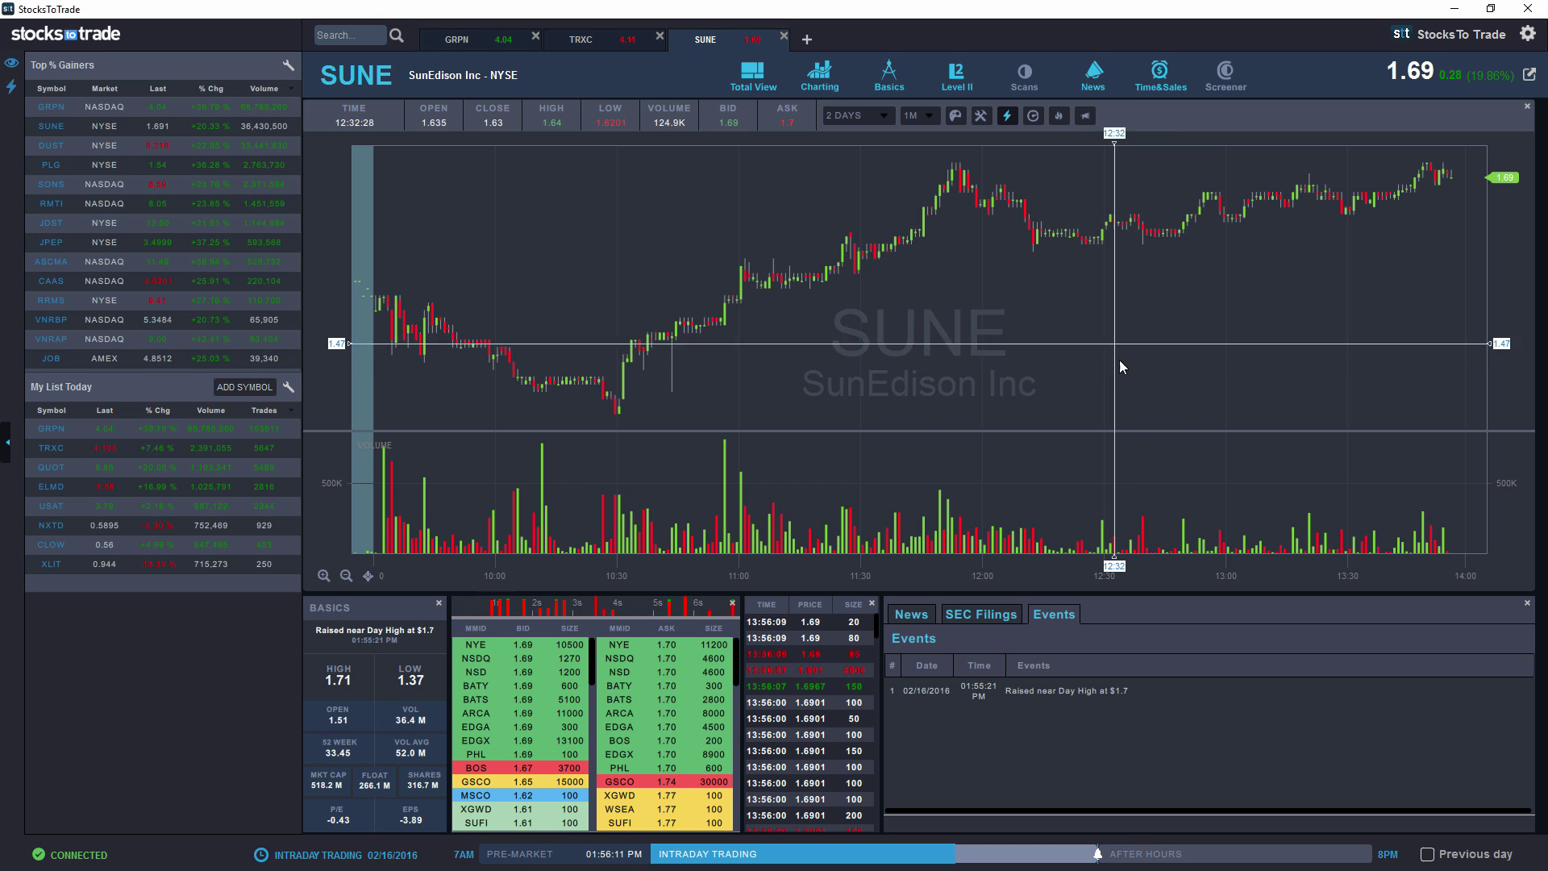
pyautogui.click(1060, 115)
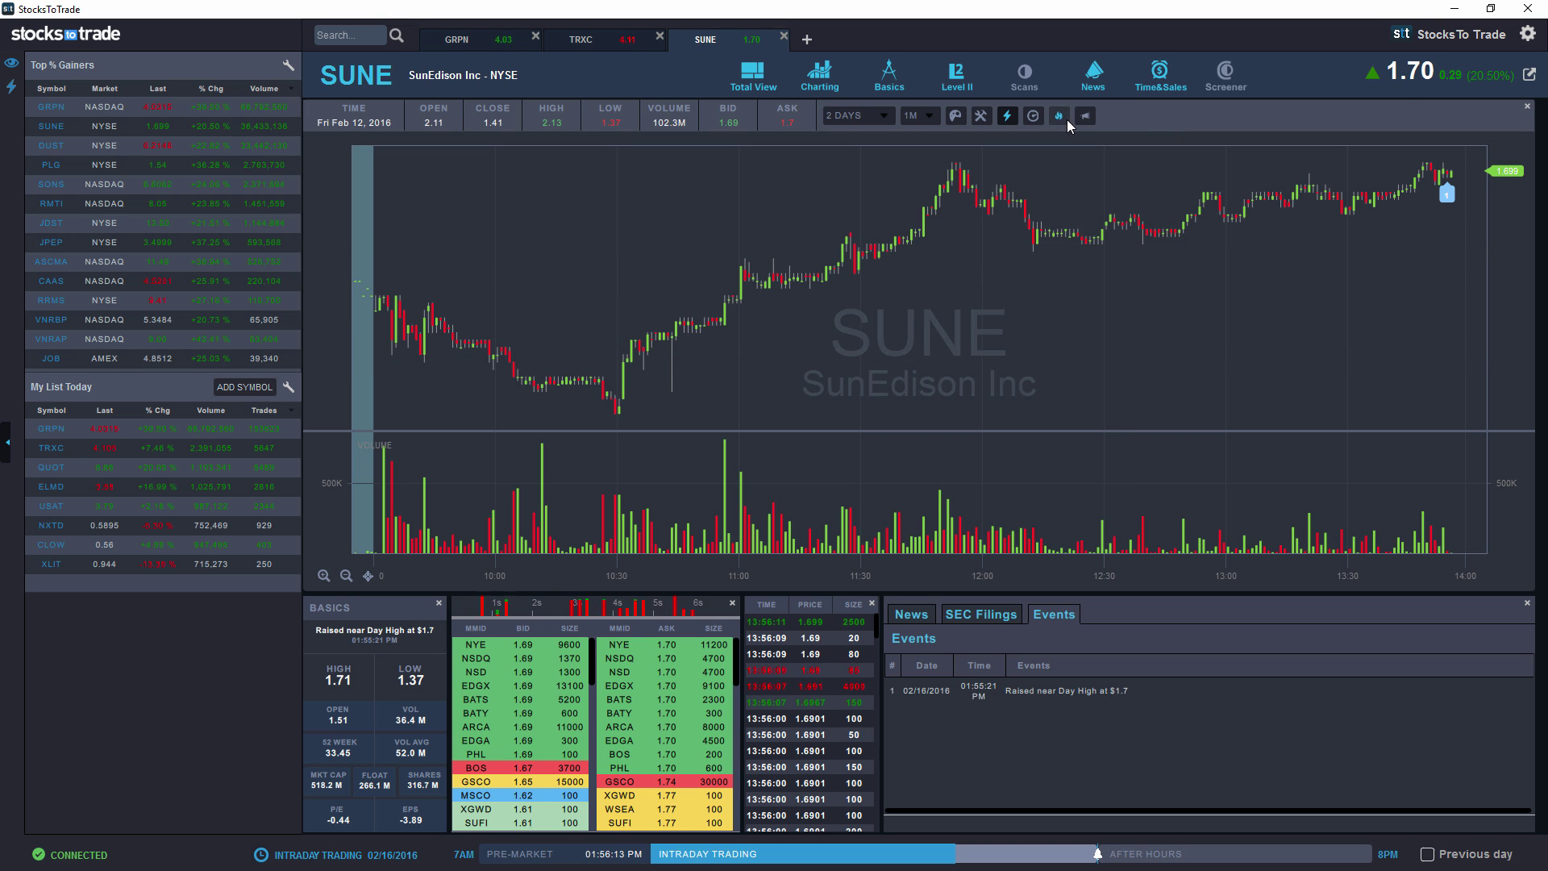
pyautogui.click(1087, 117)
# Step: Pan and zoom the SUNE chart so the latest bars sit at the right edge
pyautogui.moveTo(1198, 243); pyautogui.dragTo(1013, 323)
pyautogui.scroll(3, 1109, 287)
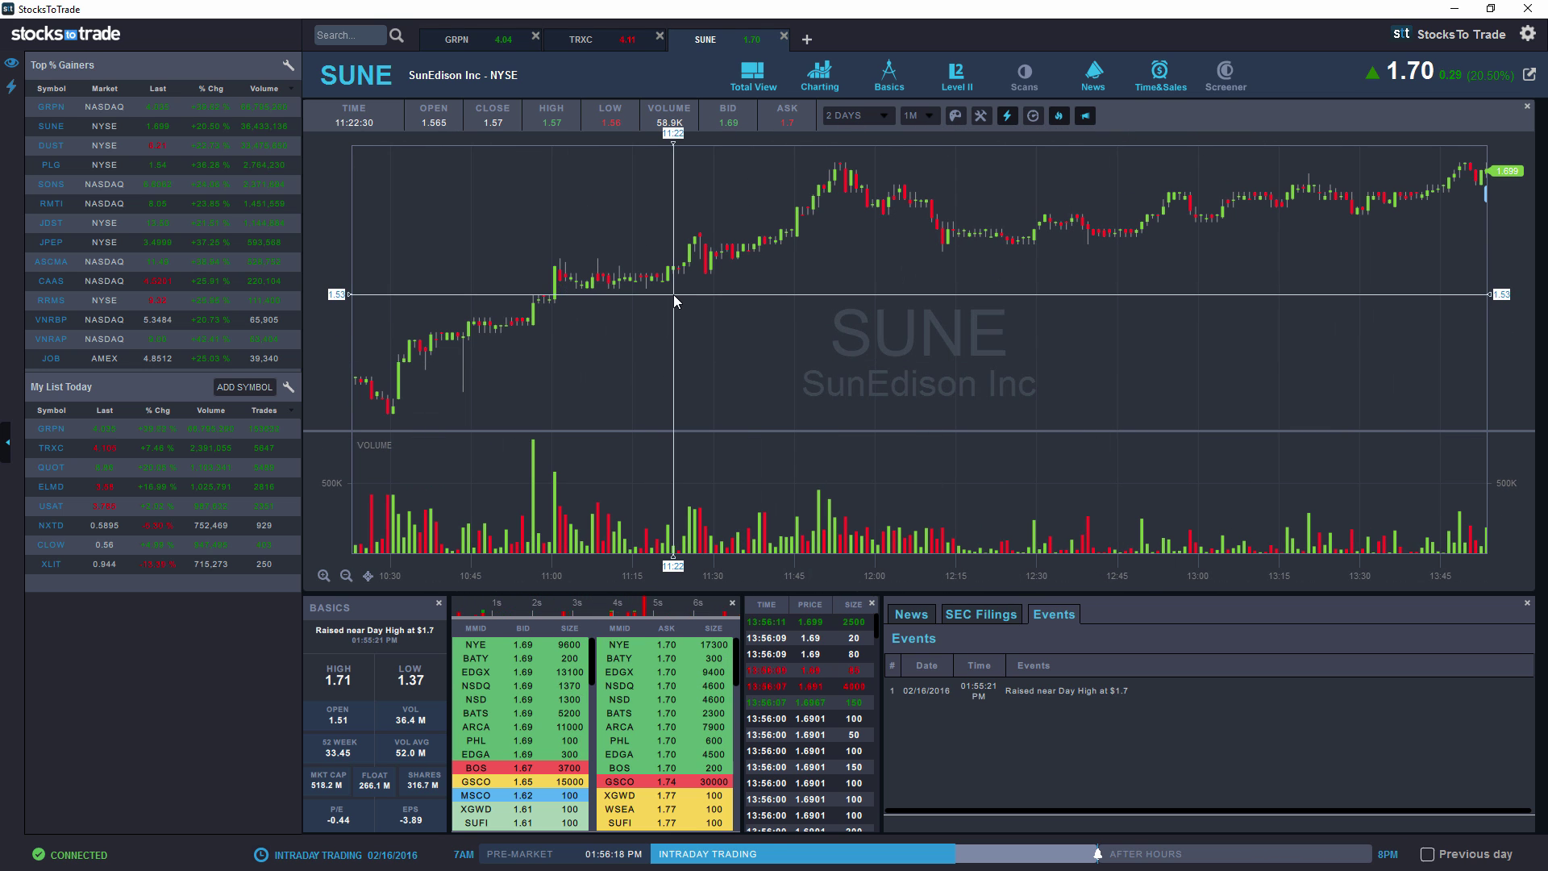
pyautogui.moveTo(926, 323); pyautogui.dragTo(729, 332)
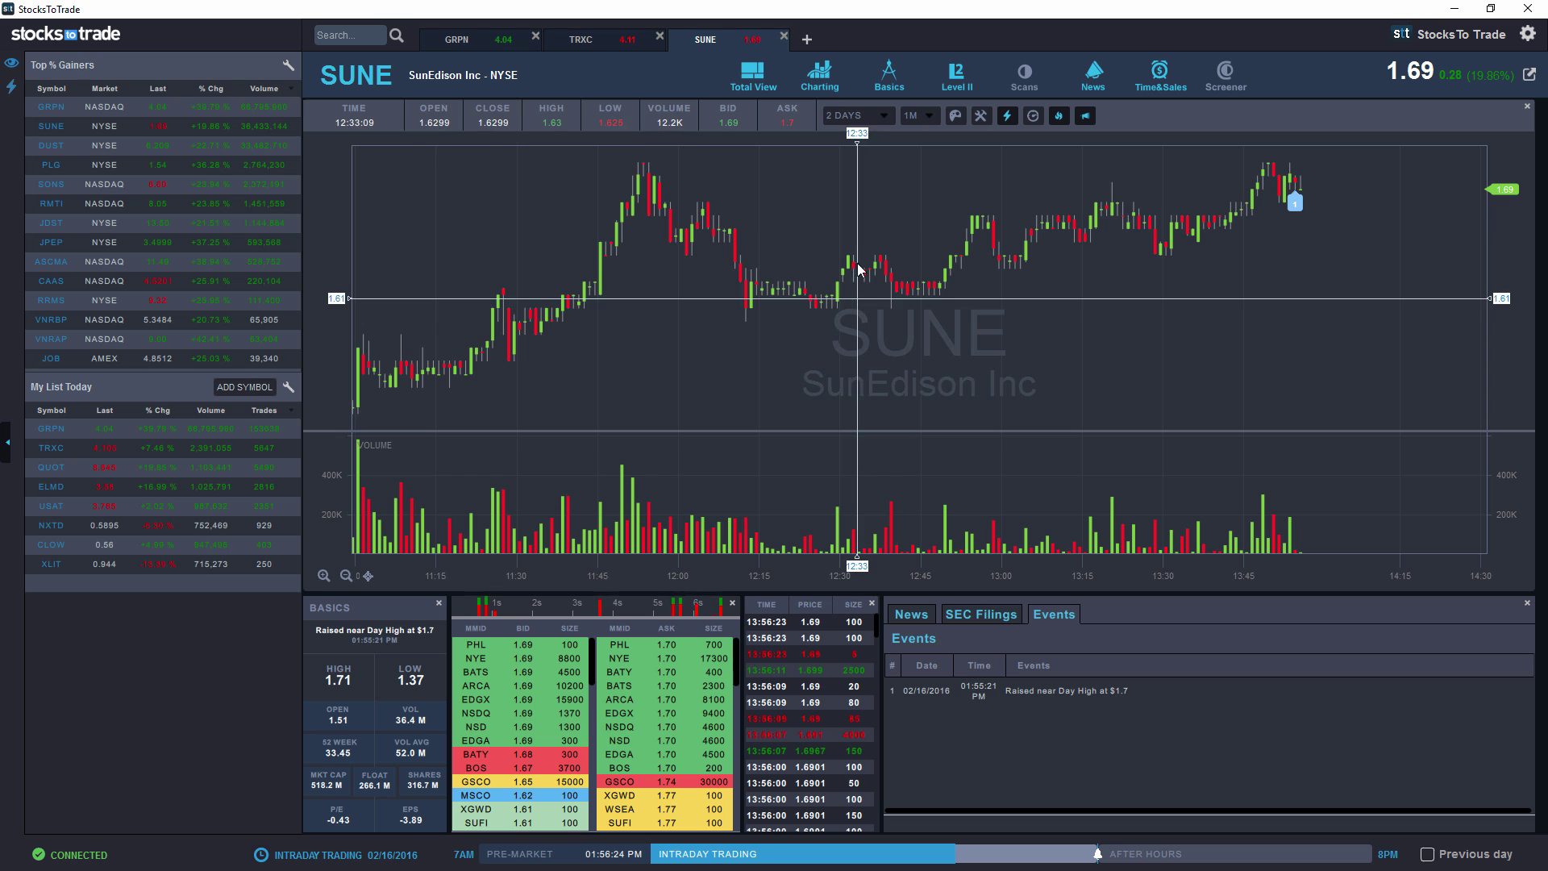
pyautogui.moveTo(801, 329); pyautogui.dragTo(941, 332)
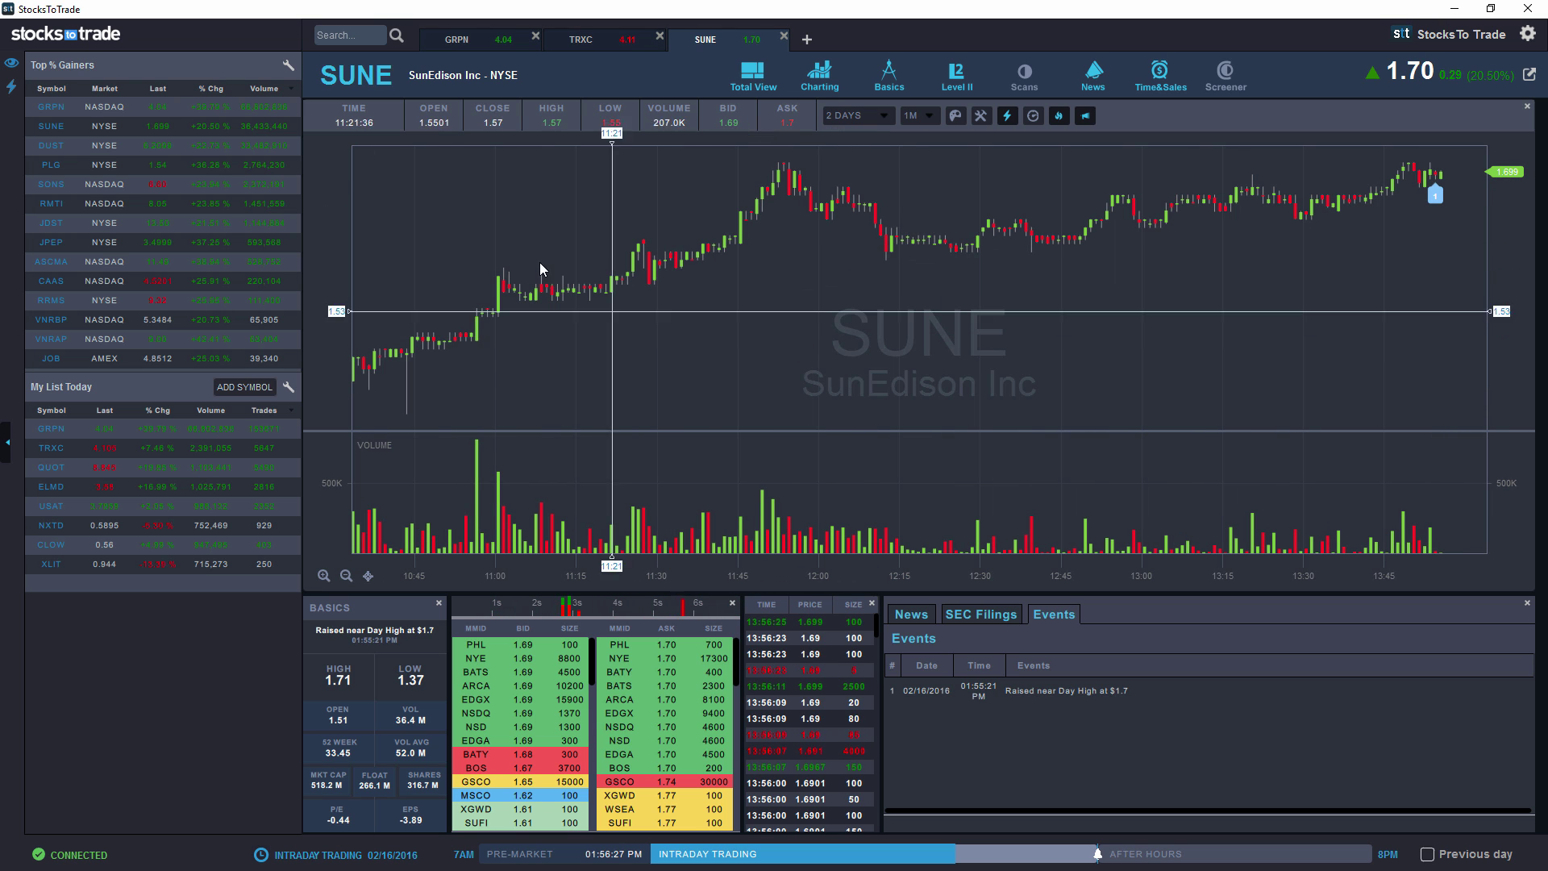